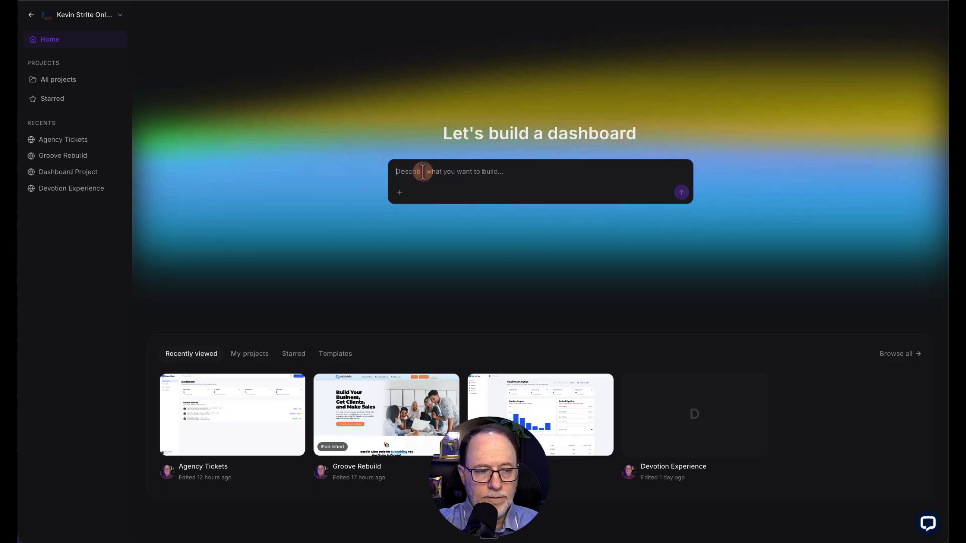
Submit the copied yourbestgroove.com rebuild prompt to the AI builder, removing the closing note that starts "Paste that directly into GHL AI Studio"
key(ctrl+v)
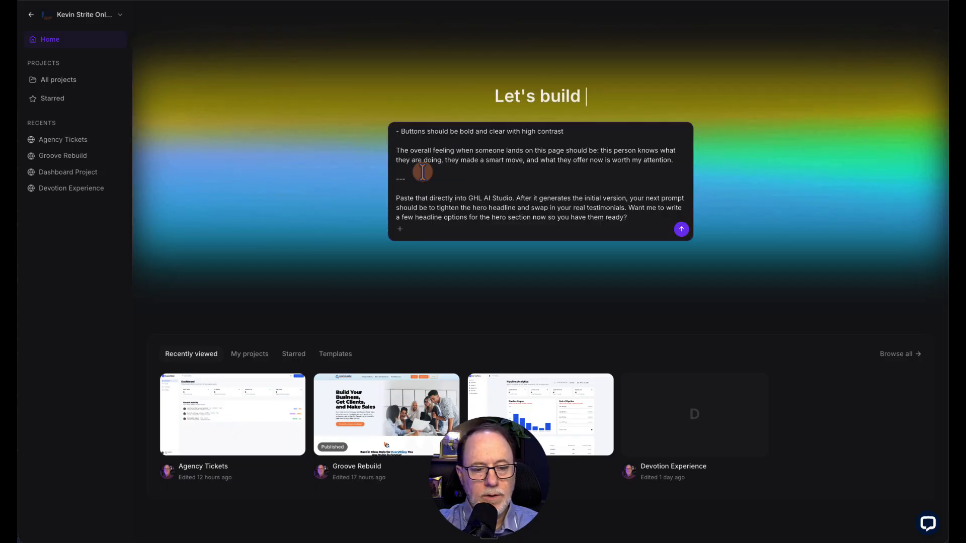
triple_click(491, 198)
key(BackSpace)
key(BackSpace)
key(BackSpace)
key(BackSpace)
key(BackSpace)
key(BackSpace)
key(BackSpace)
key(BackSpace)
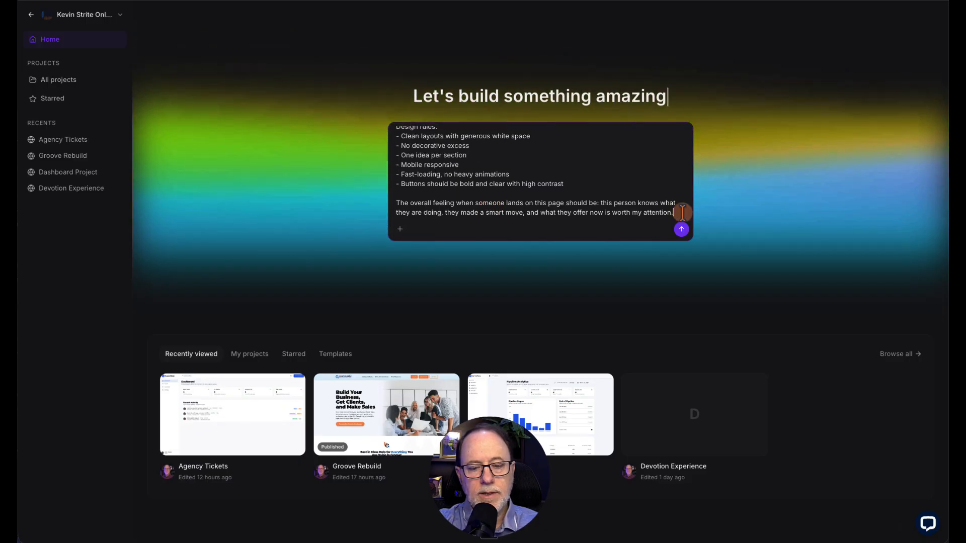
click(681, 230)
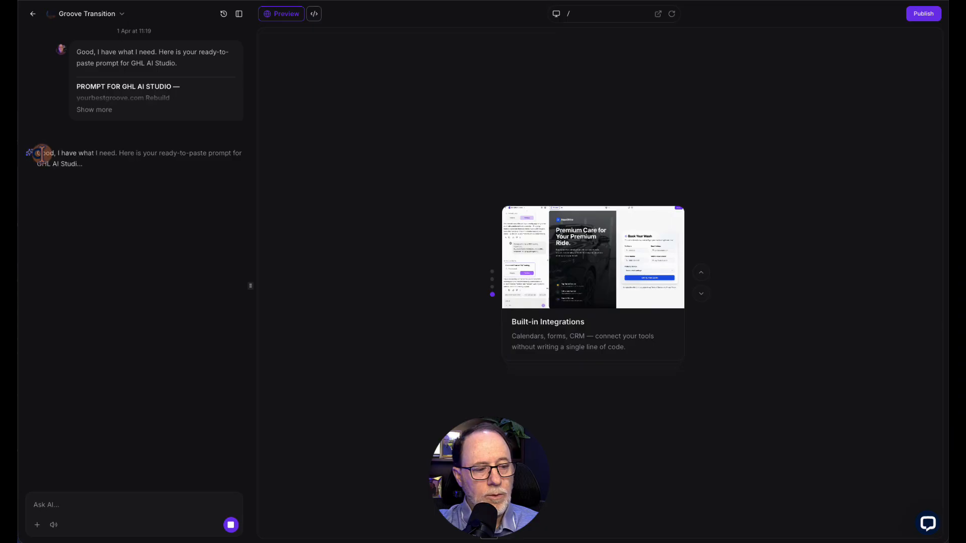
Expand the submitted prompt in the chat and read through its page structure, brand colors, typography, design rules and the build progress below
mouse_move(37, 153)
mouse_down()
mouse_move(105, 171)
mouse_move(41, 154)
mouse_up()
click(103, 167)
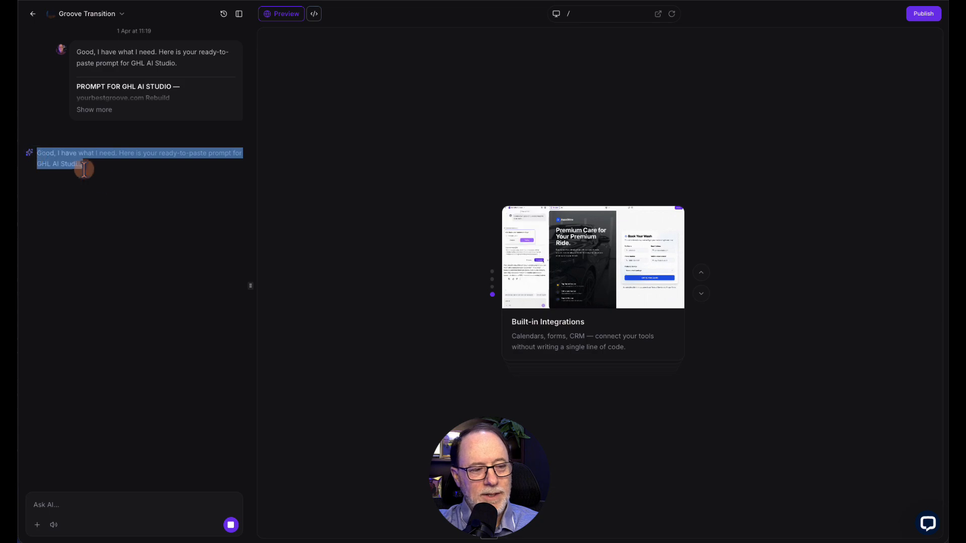
click(125, 183)
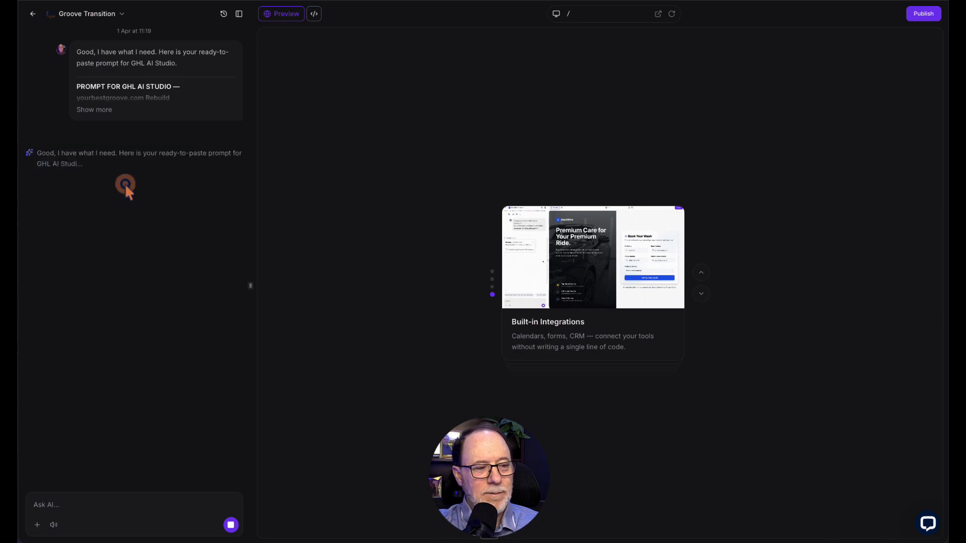
click(95, 109)
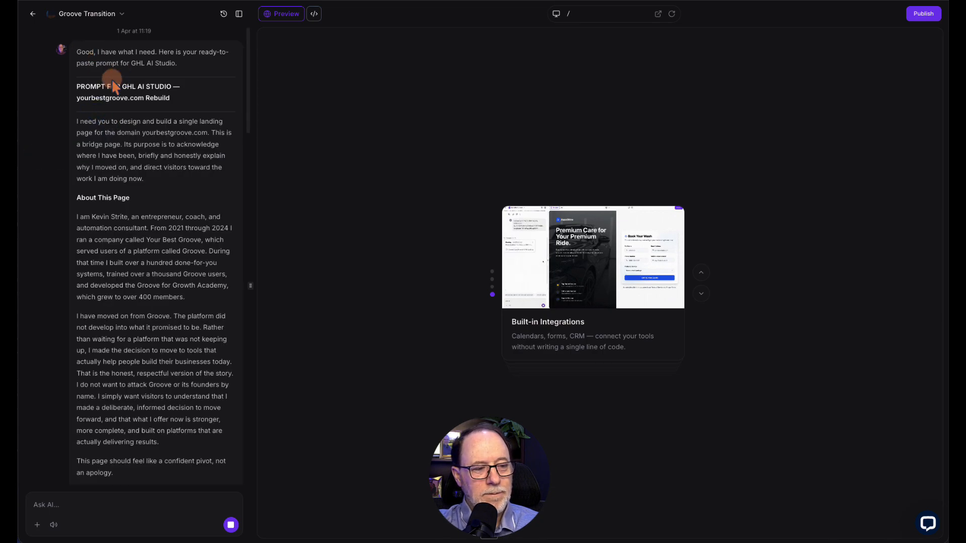
scroll(123, 134, down, 15)
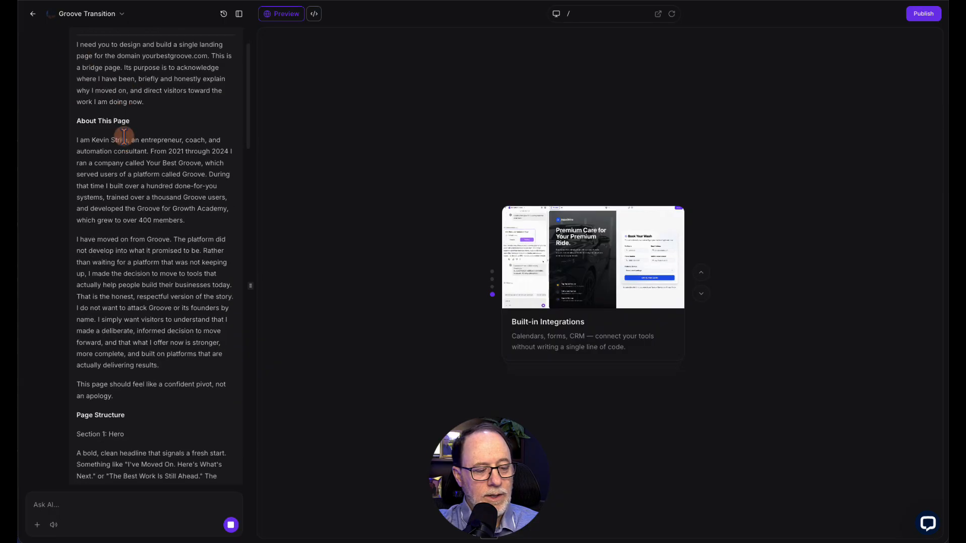
scroll(124, 136, down, 15)
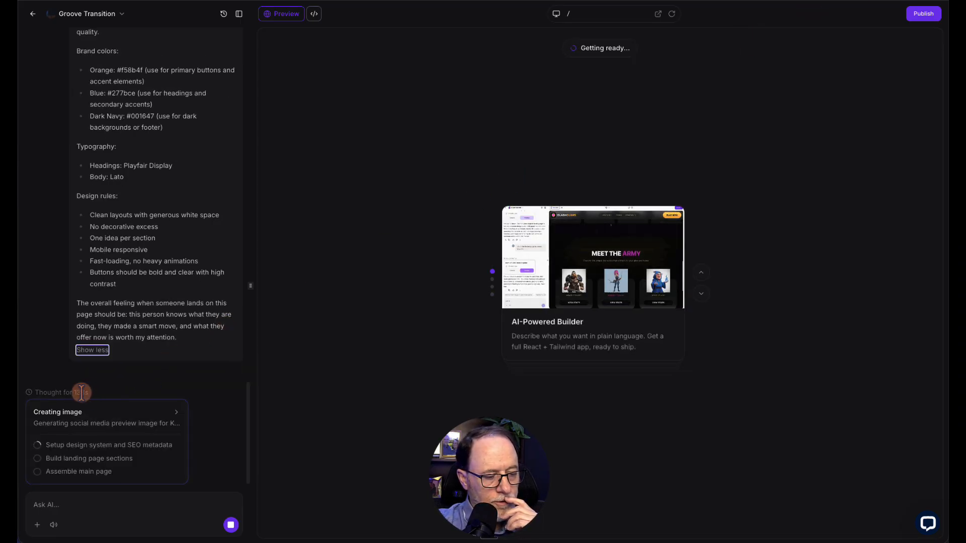
drag(94, 393, 39, 393)
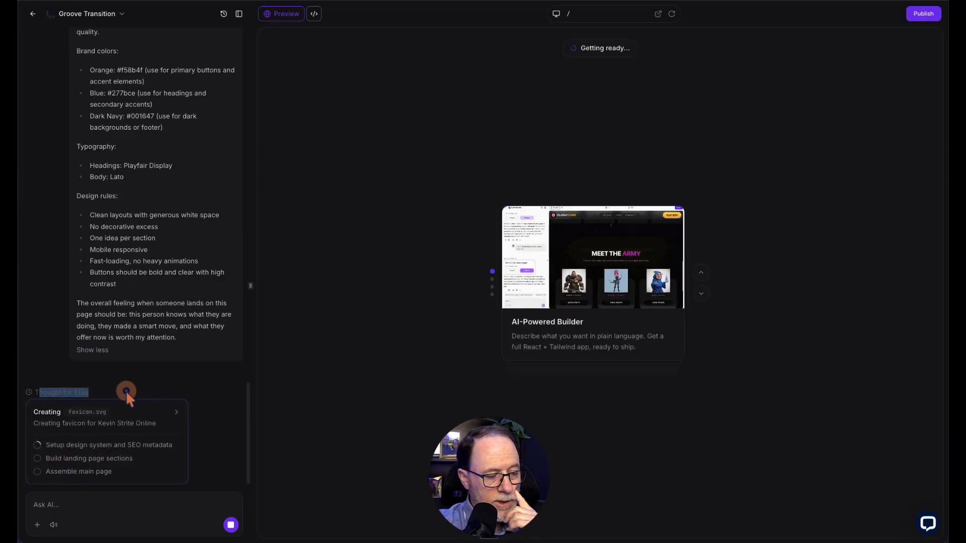
click(107, 391)
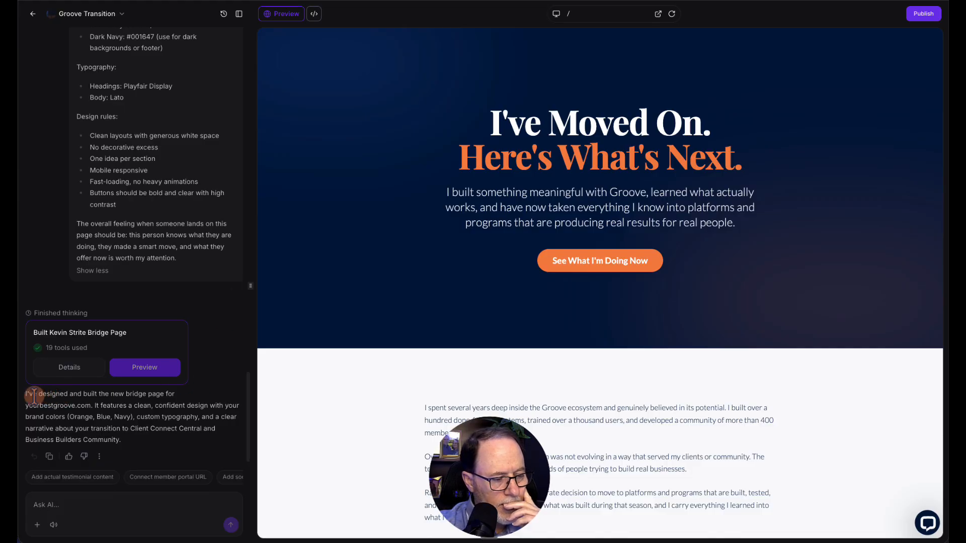
Read the AI's build summary and review the generated bridge page from the hero through services and testimonials to the footer
drag(27, 395, 123, 437)
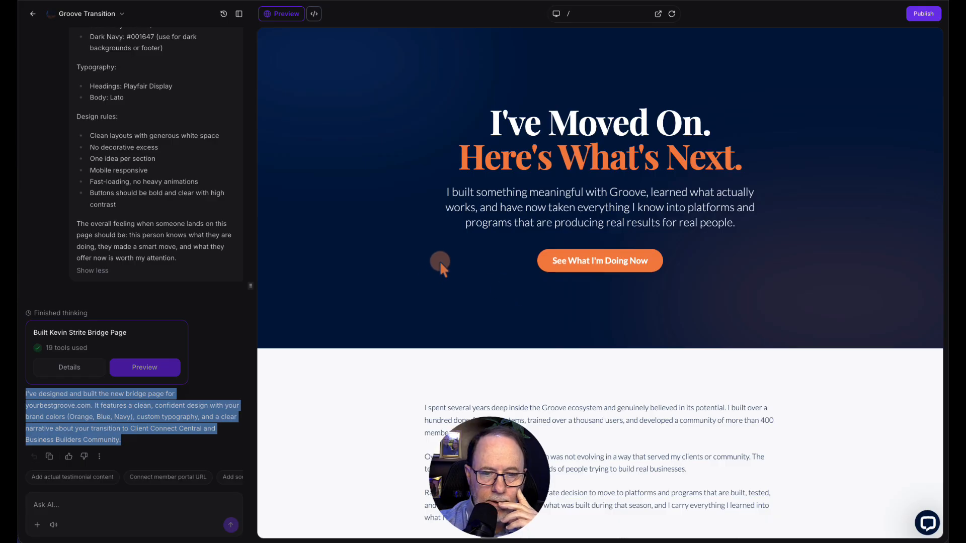
scroll(439, 261, down, 1)
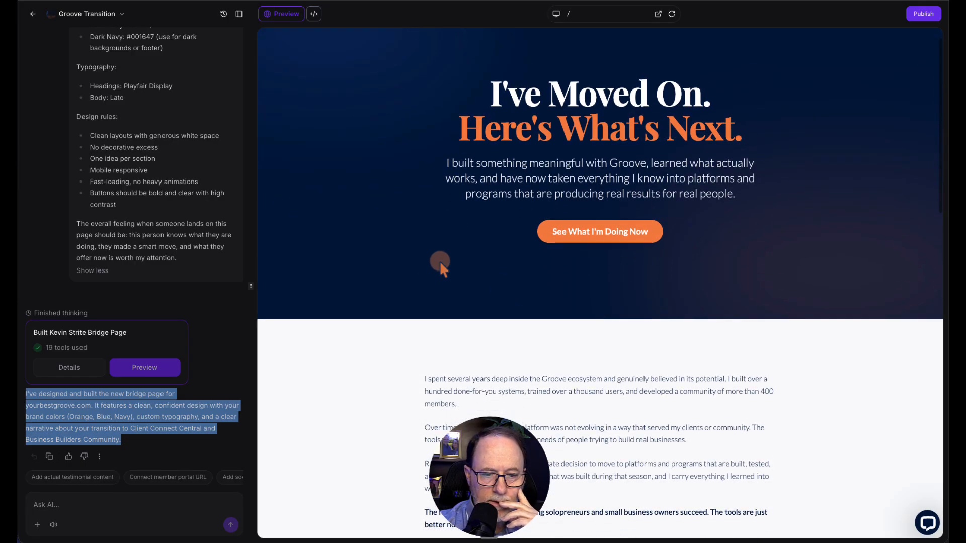
scroll(440, 261, down, 2)
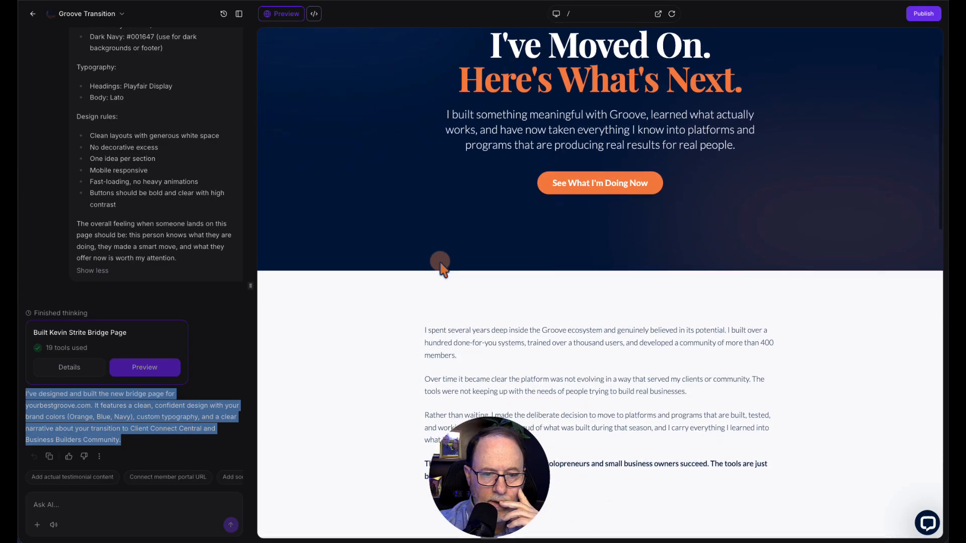
scroll(439, 261, down, 3)
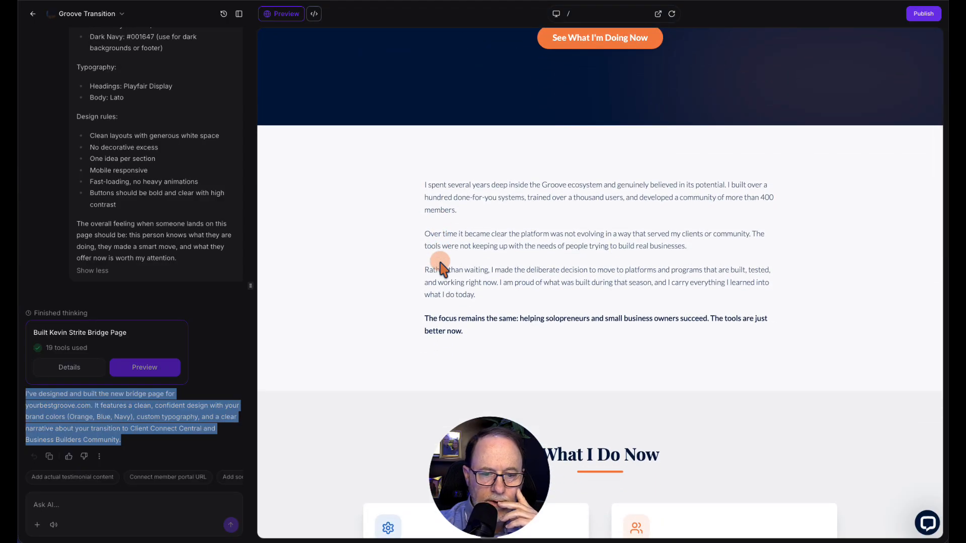
scroll(440, 261, down, 7)
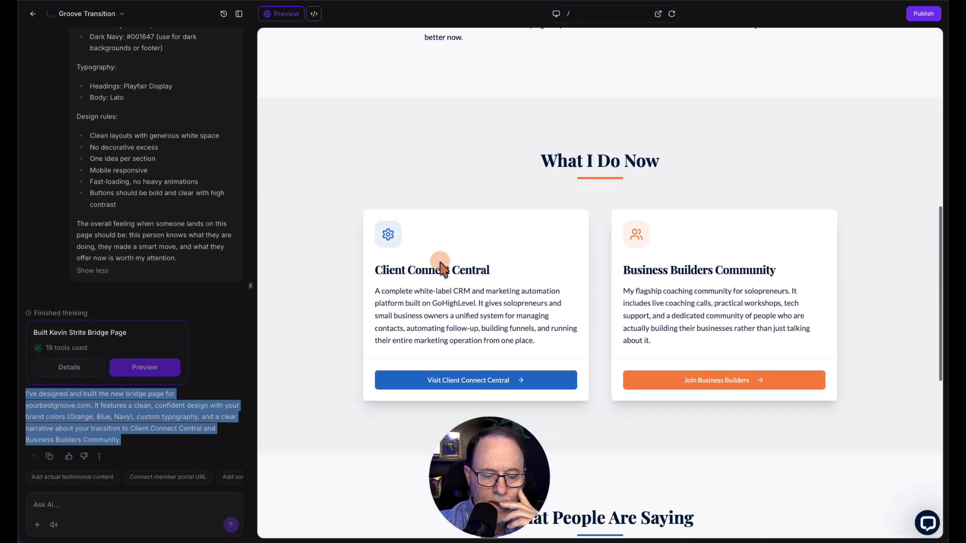
scroll(441, 267, down, 8)
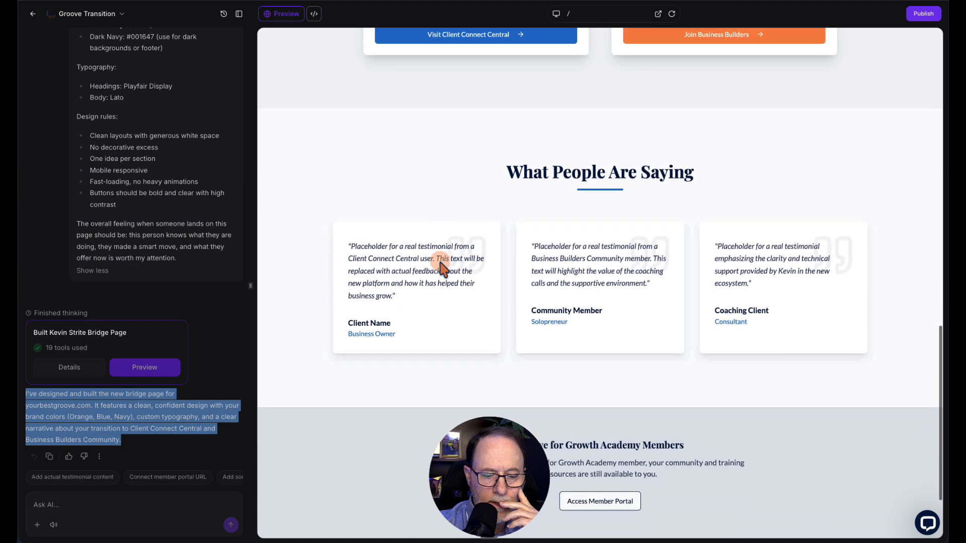
scroll(442, 269, down, 3)
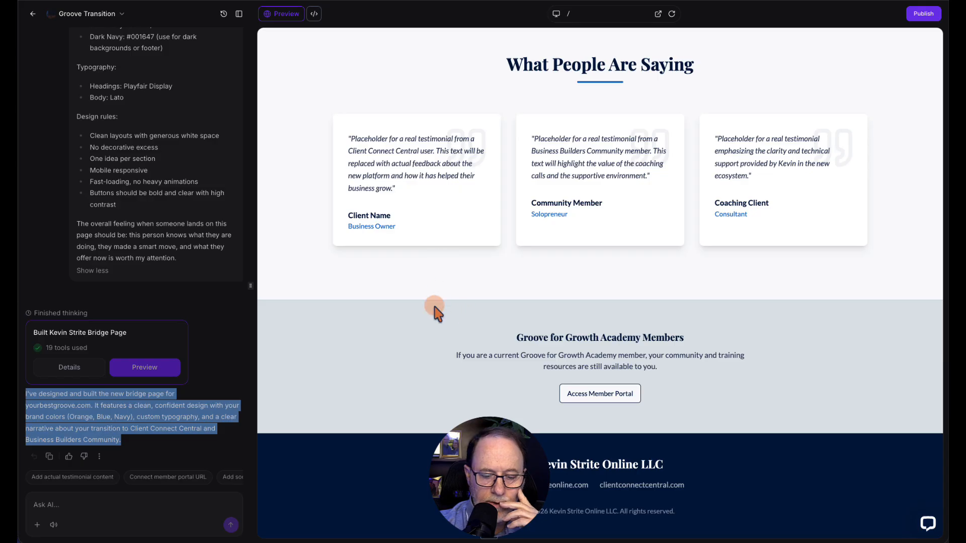
scroll(435, 308, up, 15)
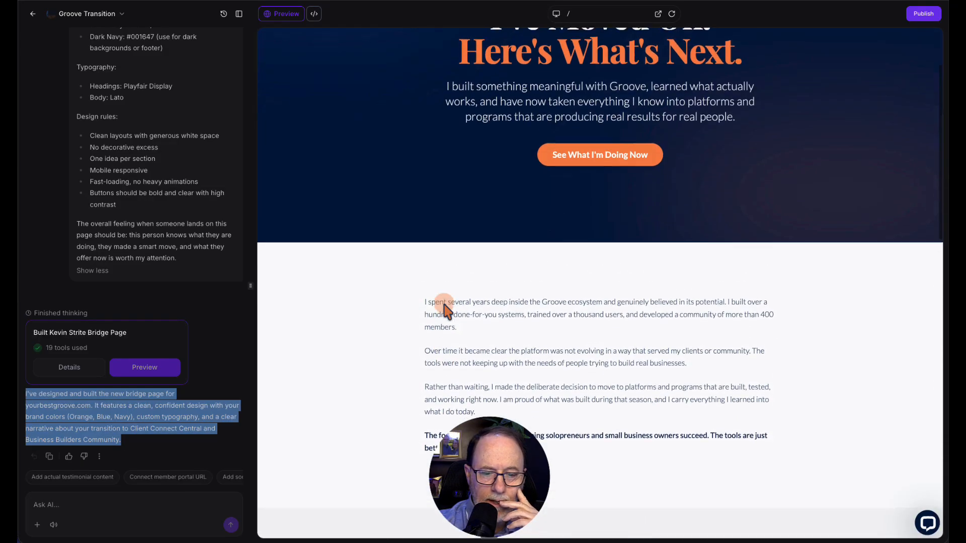
scroll(444, 304, up, 3)
scroll(444, 305, down, 7)
scroll(444, 304, up, 3)
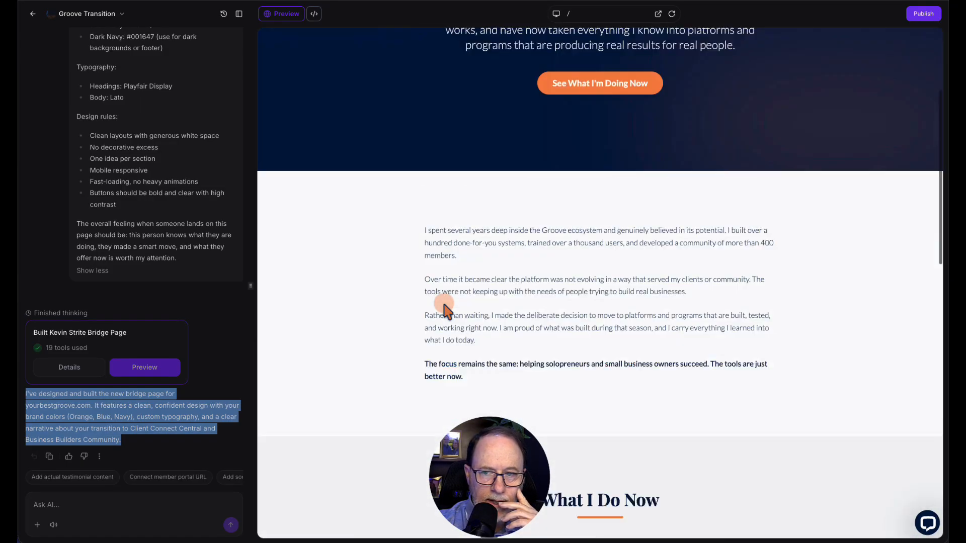
scroll(445, 305, up, 3)
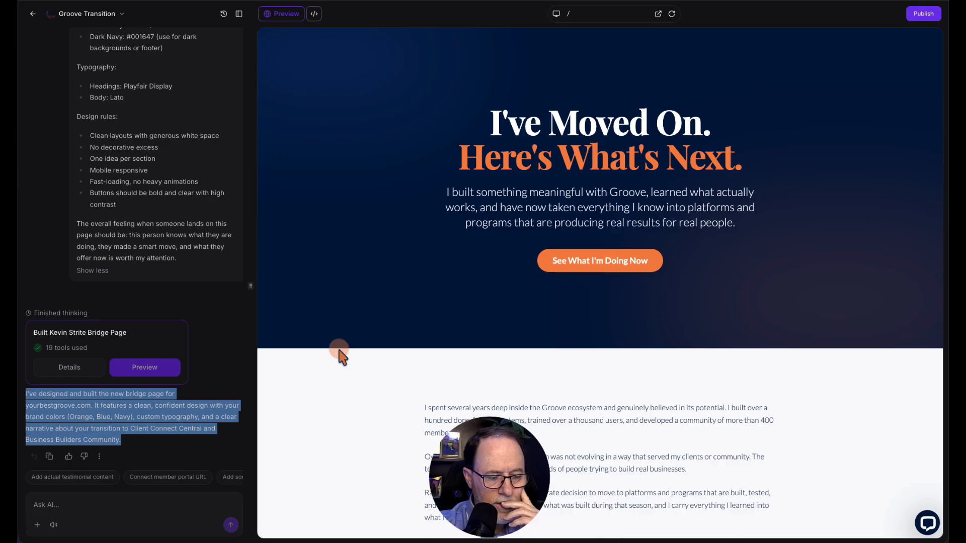
Ask the AI for a more dynamic, modern page with new services much higher, criticizing the "See what I'm doing now" call to action as bland
click(125, 505)
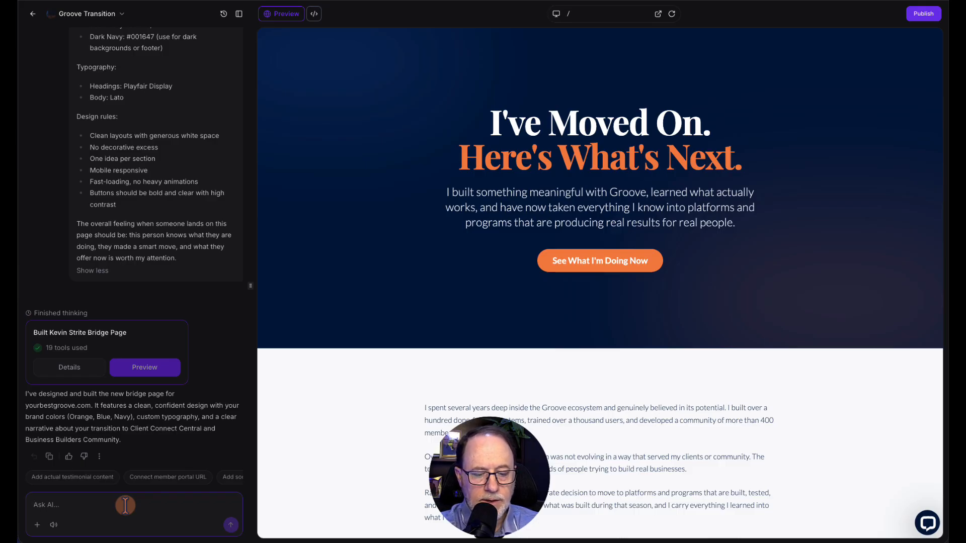
text(This is okay, but it's not nearly as dynamic and modern as I had hoped it would look. I want my new services much higher at the top so that they can click, and I also don't like the call to action. See what I'm doing now. It's very bland and not high converting at all.)
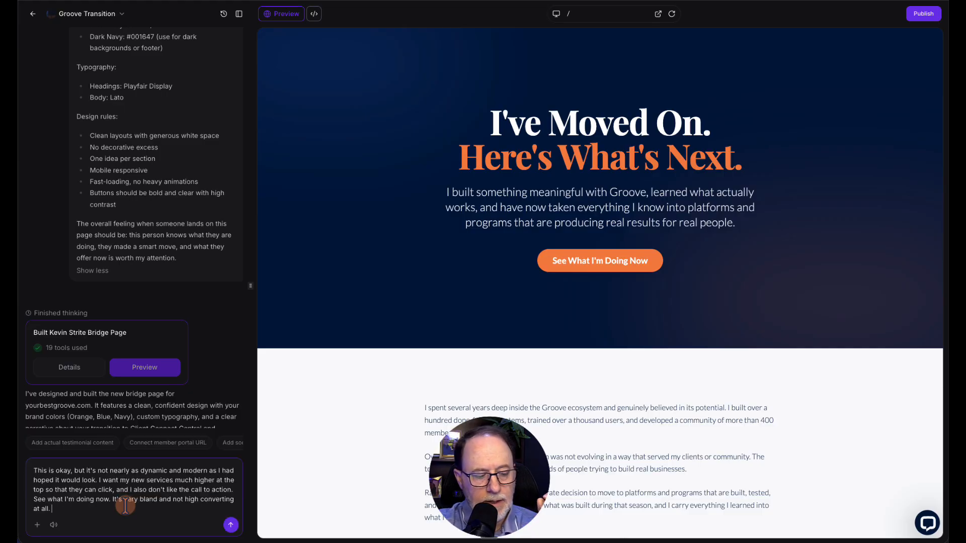
key(Return)
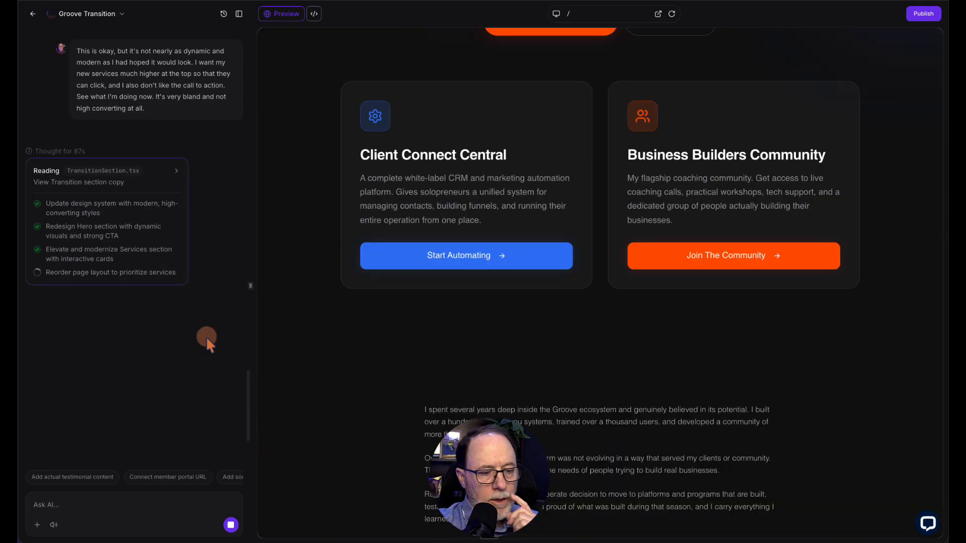
Review the redesigned page's hero, service cards, story text, testimonials and footer while the AI finishes its changes
scroll(364, 334, up, 5)
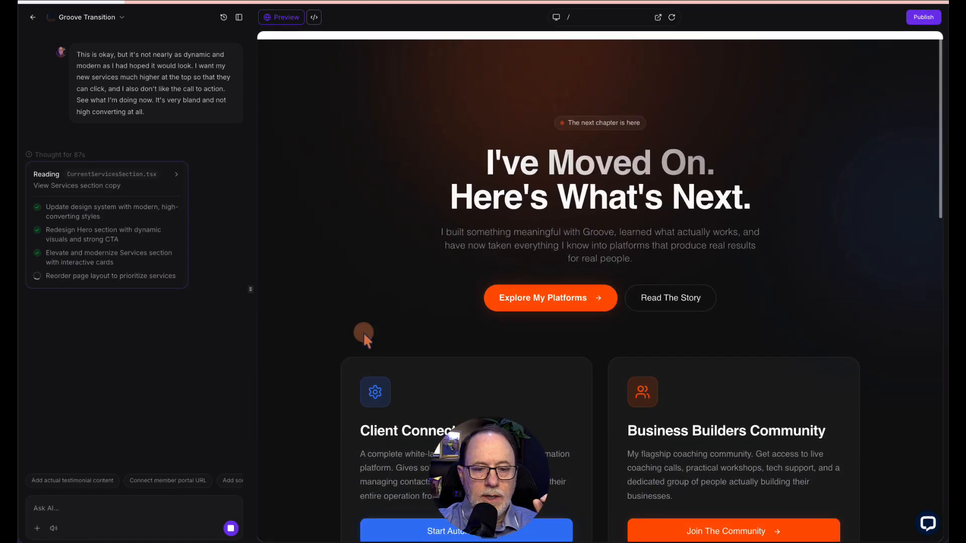
scroll(363, 333, down, 2)
scroll(364, 332, down, 15)
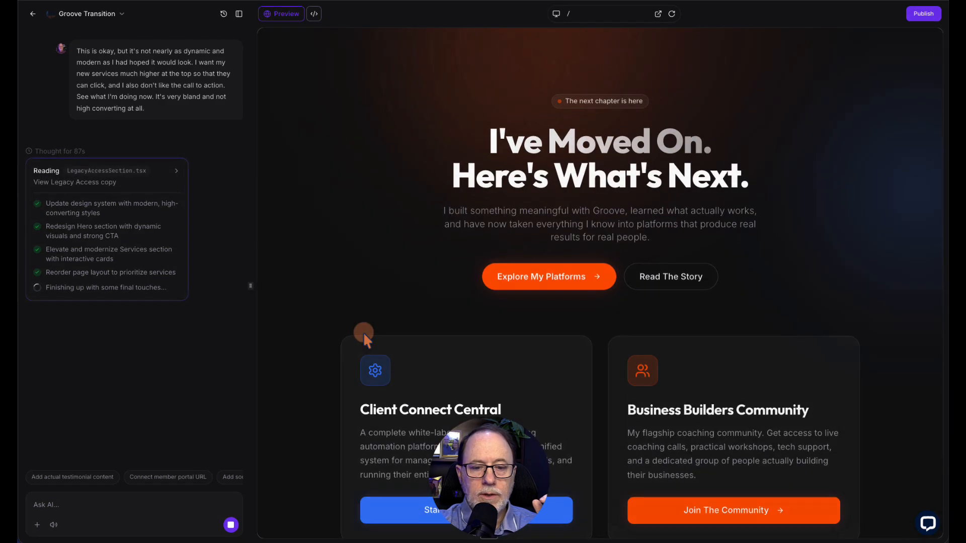
scroll(363, 333, down, 3)
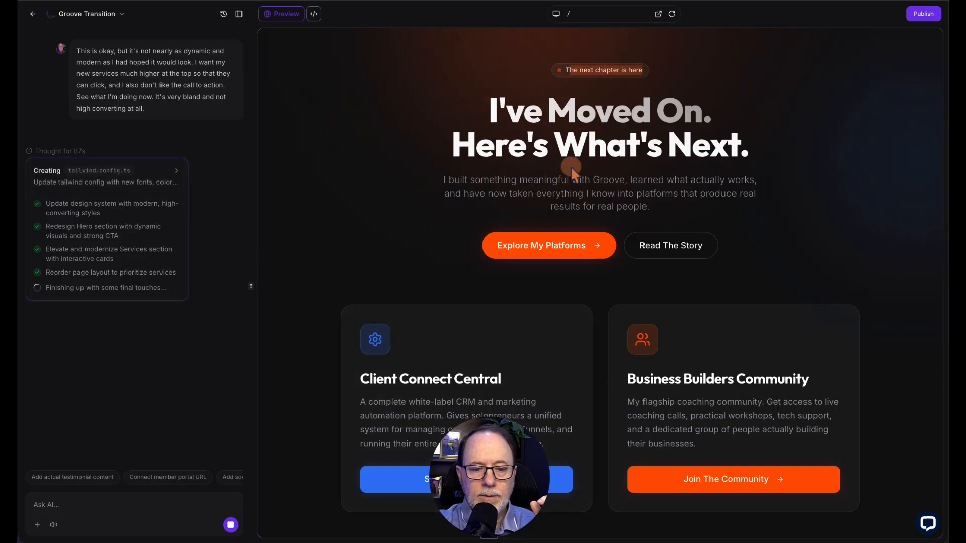
scroll(571, 171, down, 1)
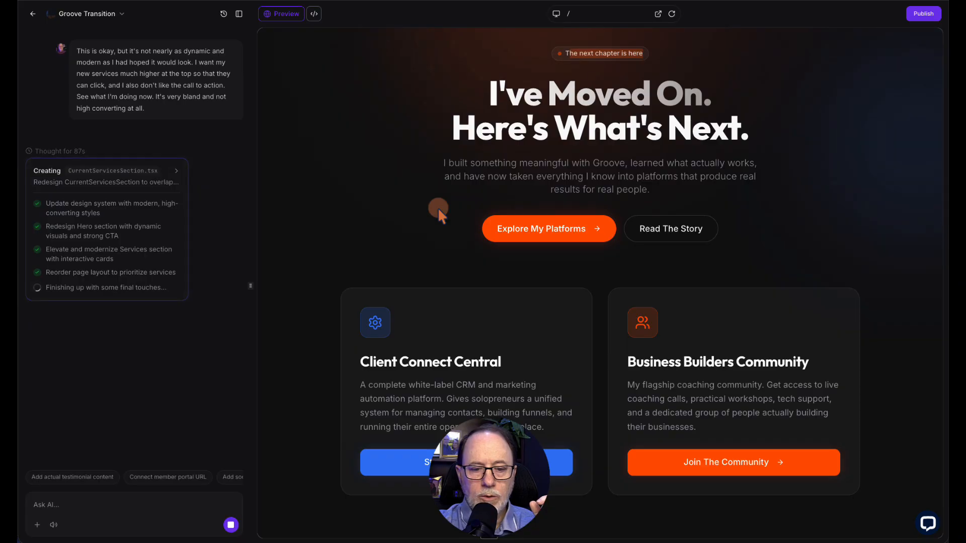
scroll(438, 207, down, 1)
scroll(439, 207, down, 1)
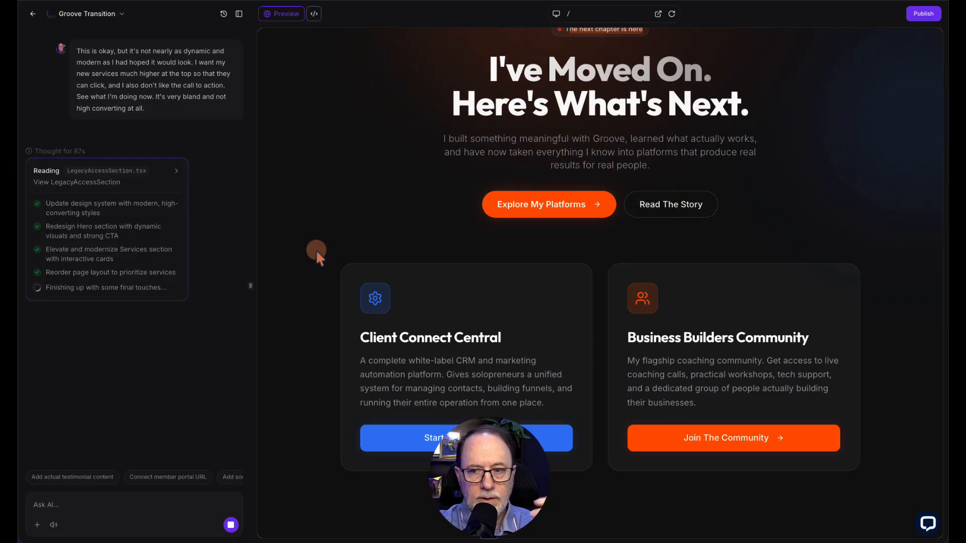
scroll(316, 249, down, 3)
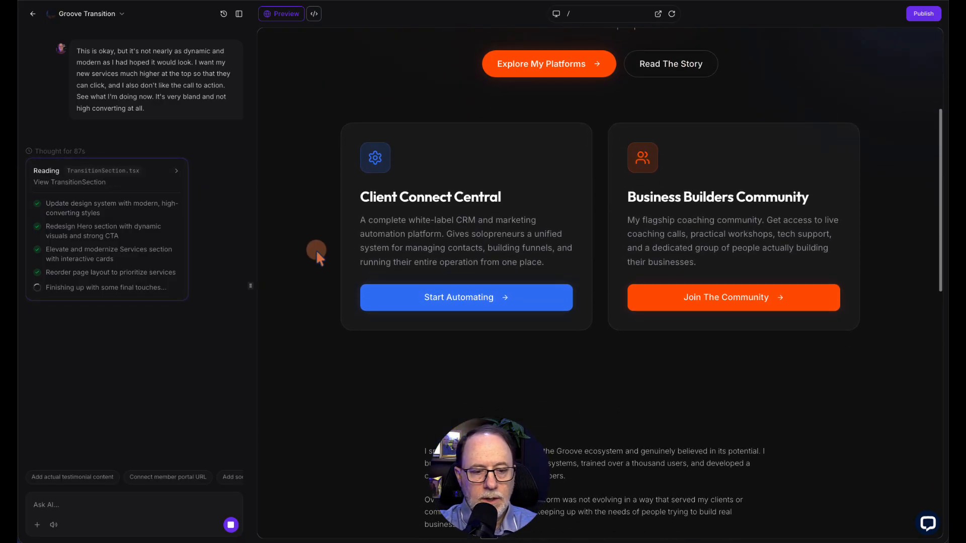
scroll(316, 250, down, 2)
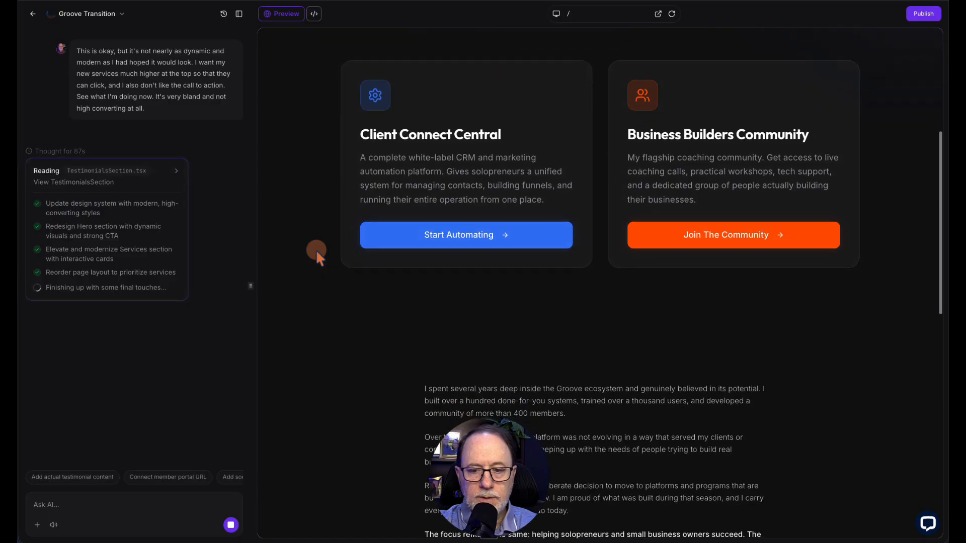
scroll(316, 249, down, 1)
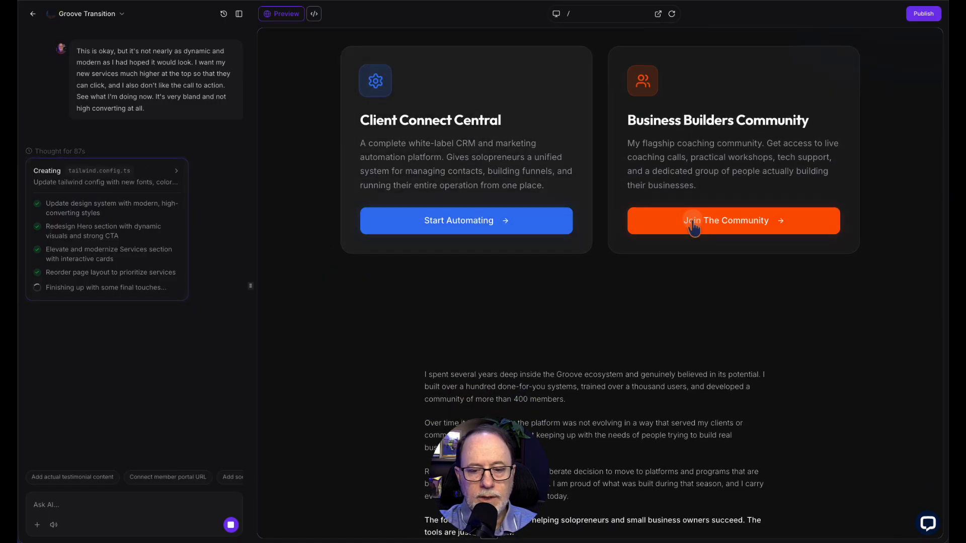
scroll(354, 331, down, 7)
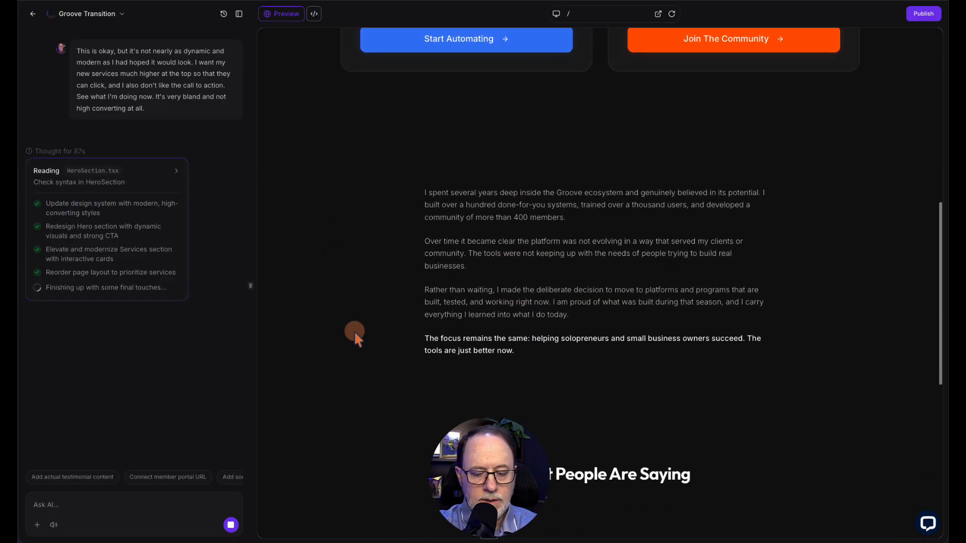
scroll(355, 331, down, 5)
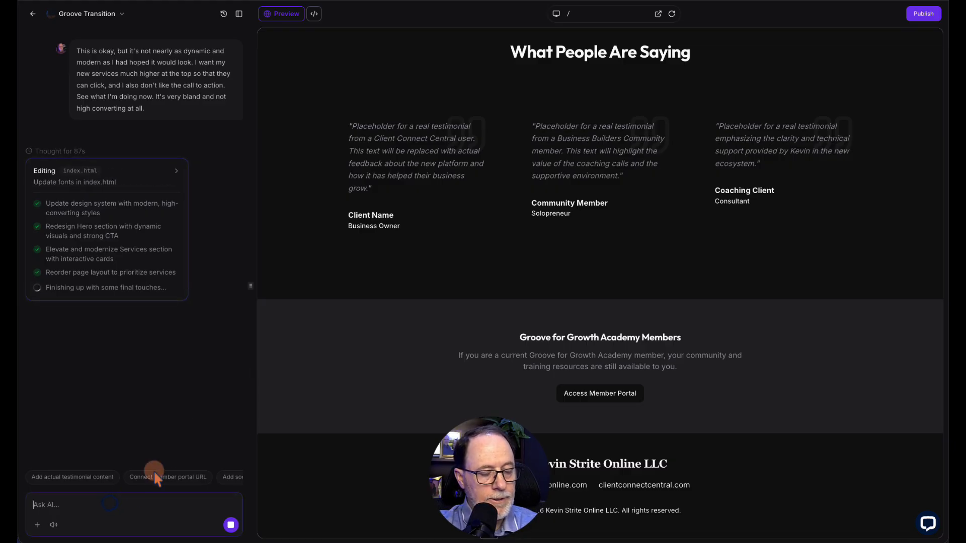
scroll(313, 324, up, 10)
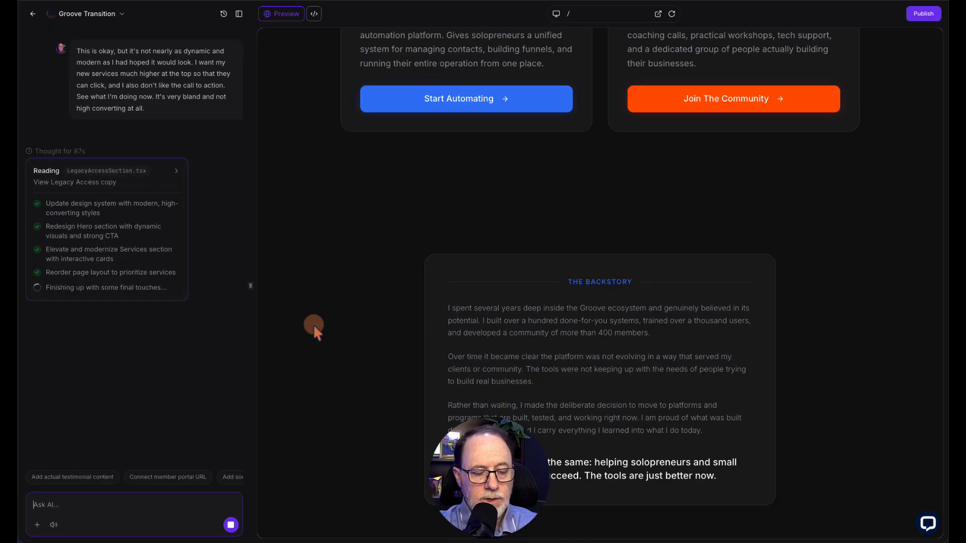
Ask the AI to move the backstory lower and testimonials higher, supplying actual testimonials, embeddable video links and the member portal link
text(This is much, much better. Move the back story lower on the page and move the testimonials higher. I'm going to give you actual testimonials plus links to videos that you can embed on this page.)
scroll(313, 324, down, 8)
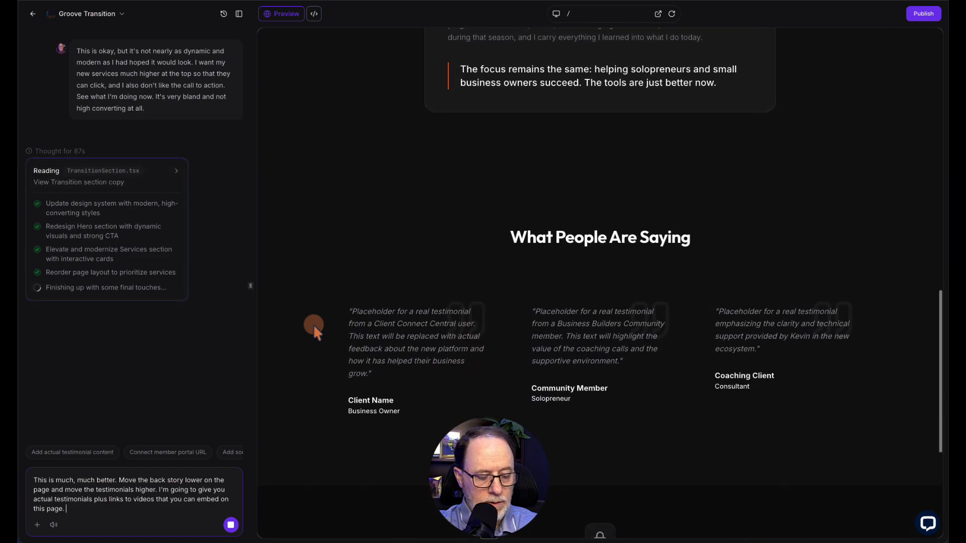
scroll(313, 324, down, 3)
scroll(425, 431, down, 3)
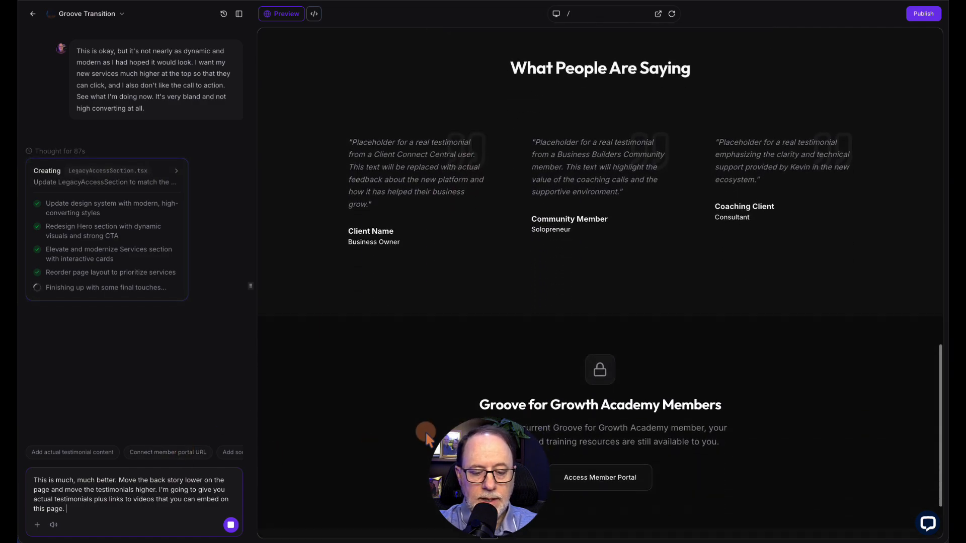
scroll(425, 431, down, 2)
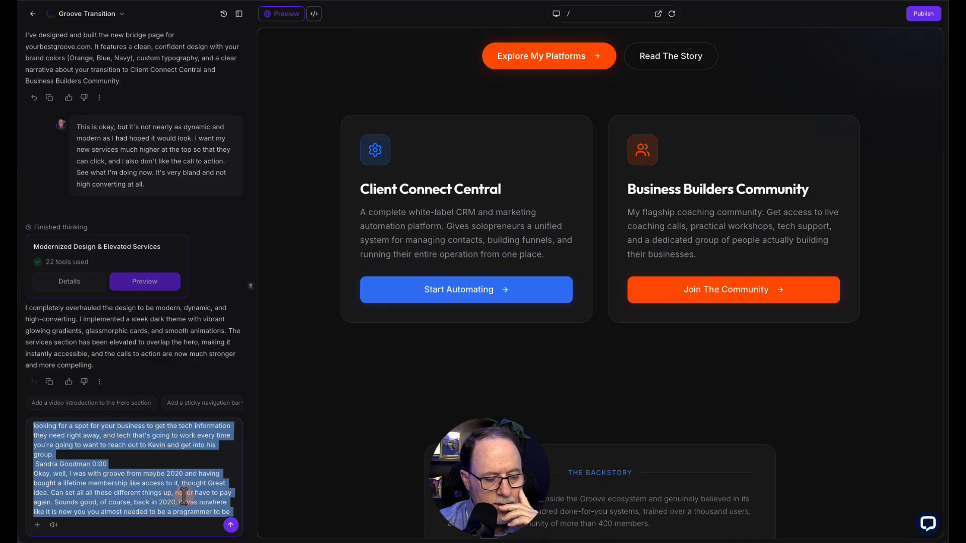
click(230, 526)
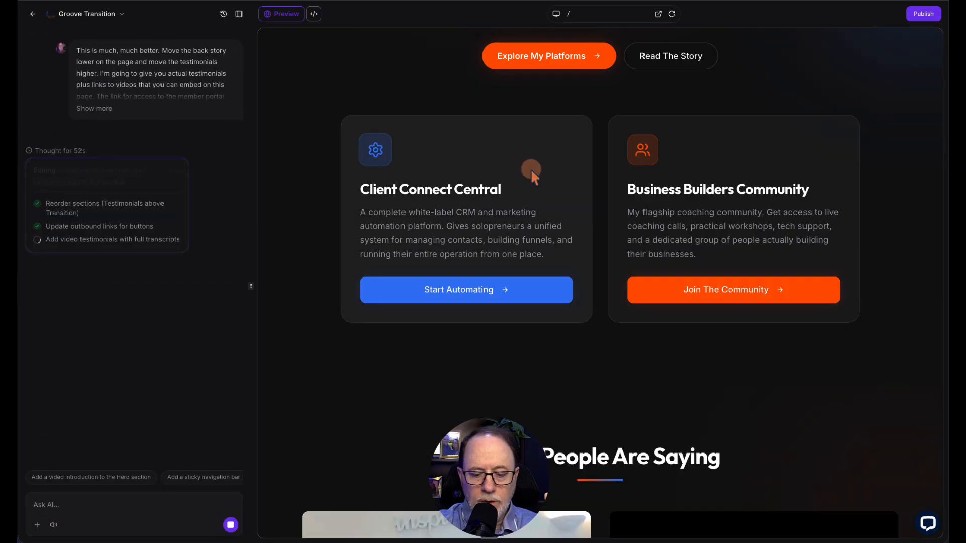
Review the relocated video testimonials and their transcripts, continuing down to the backstory section
scroll(530, 168, down, 5)
scroll(531, 169, down, 4)
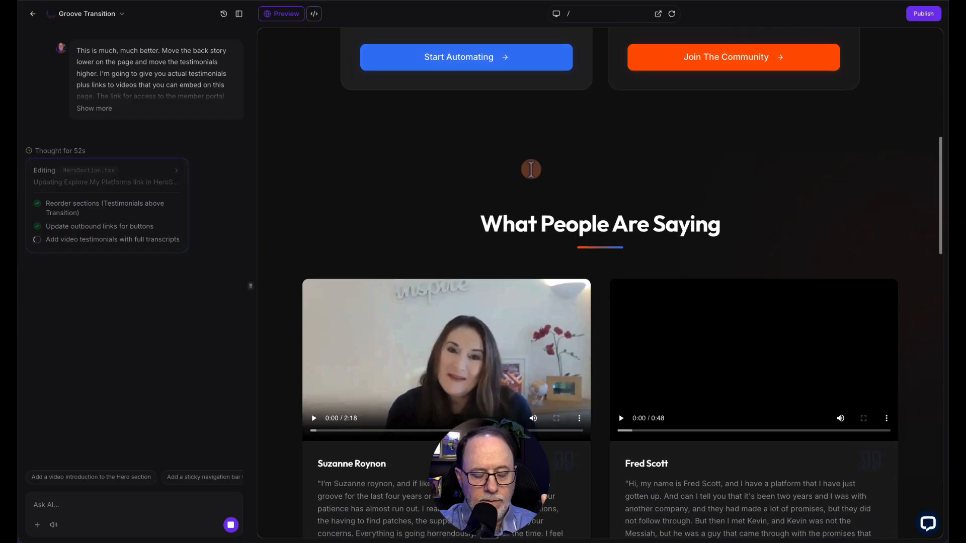
scroll(534, 176, down, 6)
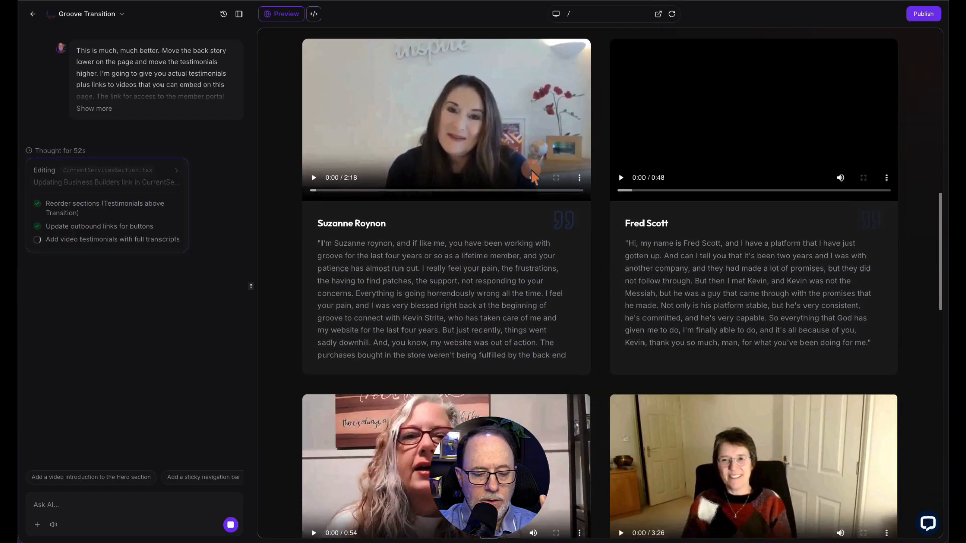
scroll(532, 175, down, 5)
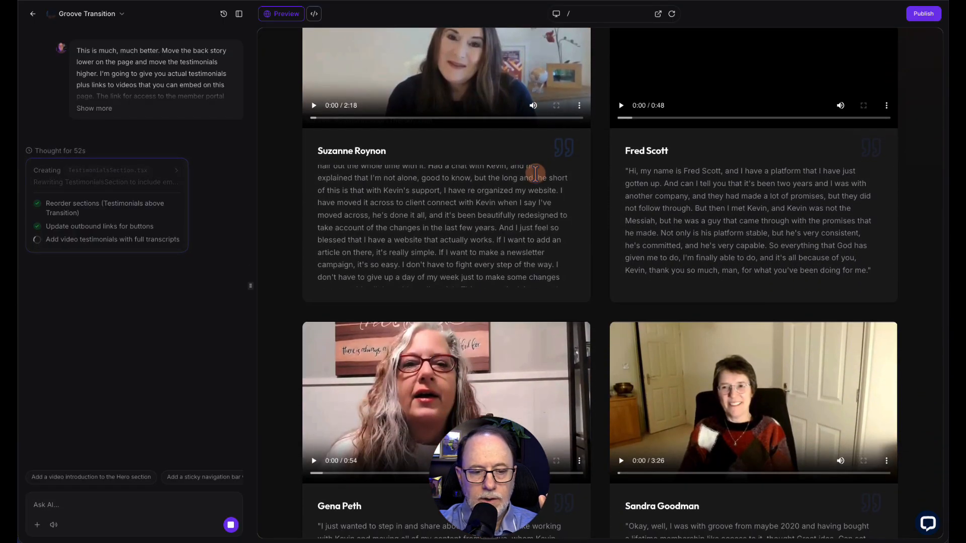
scroll(598, 275, down, 1)
scroll(597, 272, down, 8)
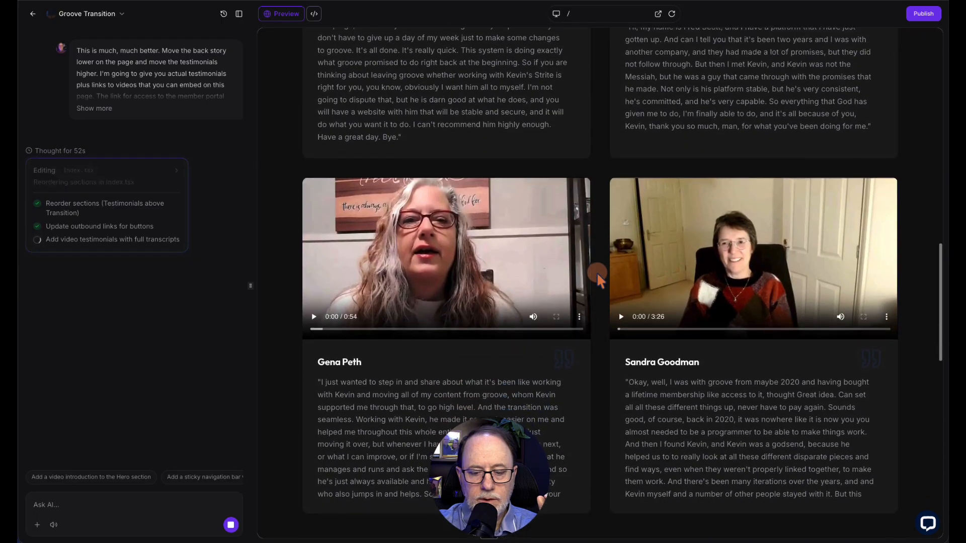
scroll(508, 230, down, 3)
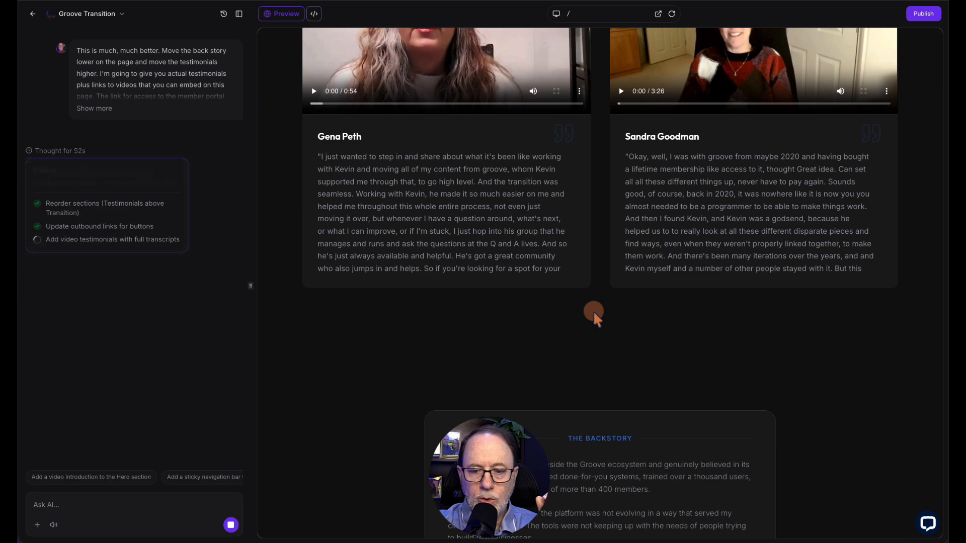
scroll(593, 311, down, 5)
scroll(594, 311, down, 6)
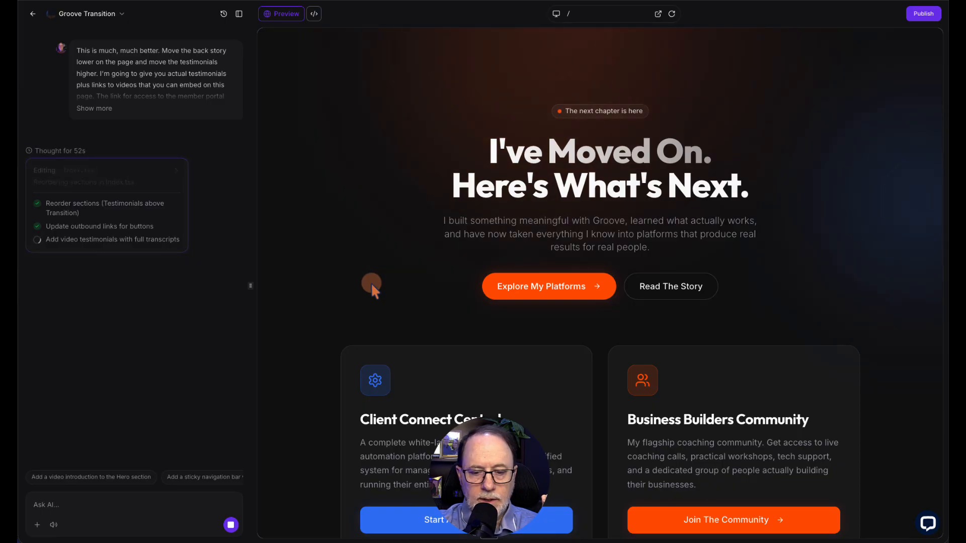
Test the hero's "Explore My Platforms" and "Read The Story" links, returning to the page preview each time
click(559, 294)
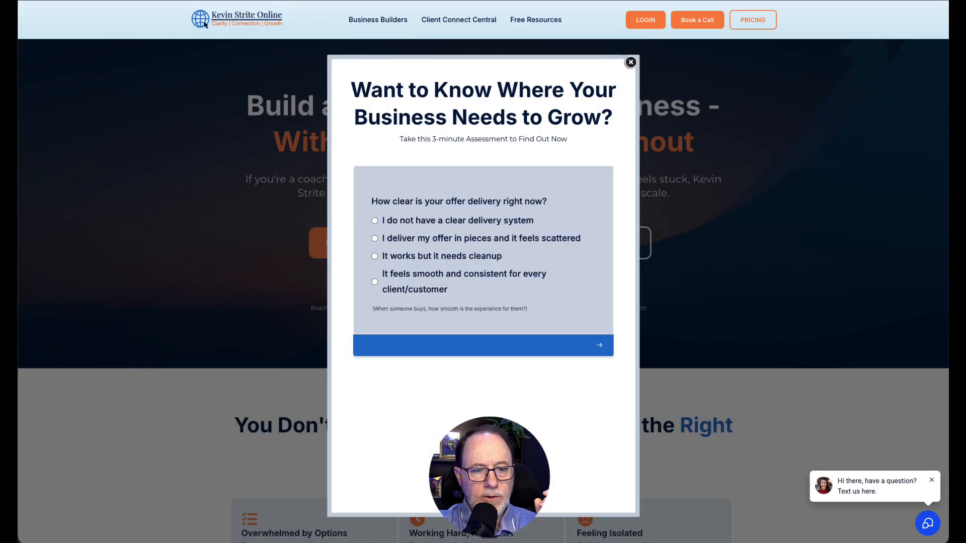
click(237, 1)
click(670, 288)
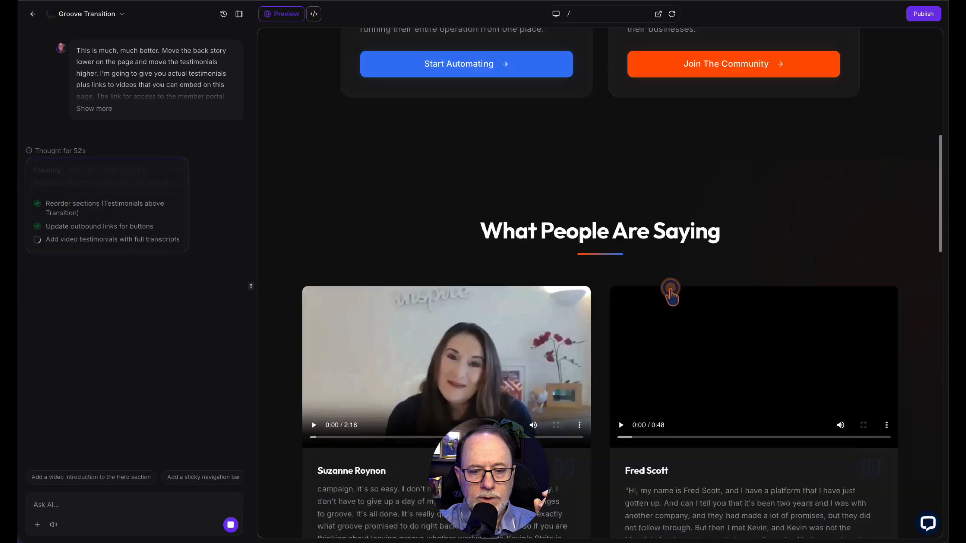
scroll(670, 292, up, 15)
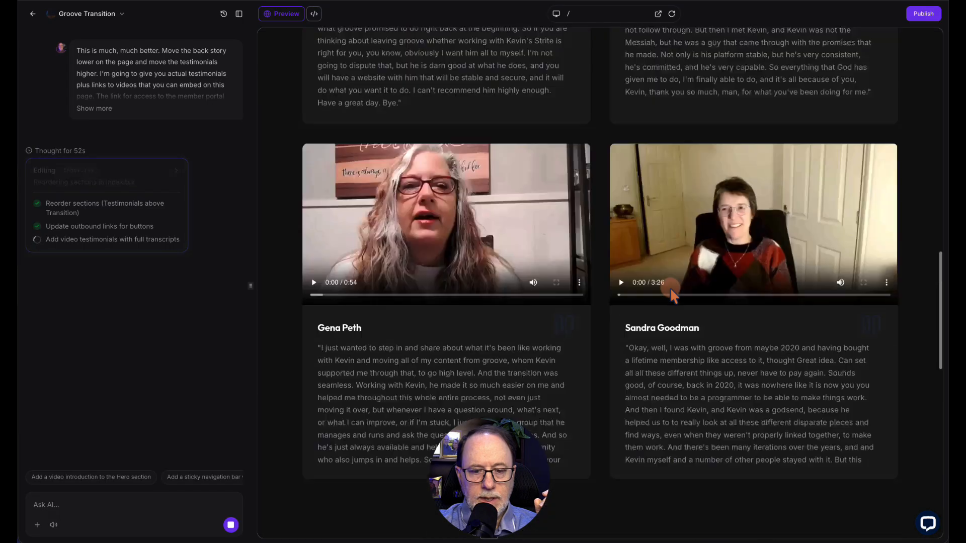
scroll(669, 288, up, 4)
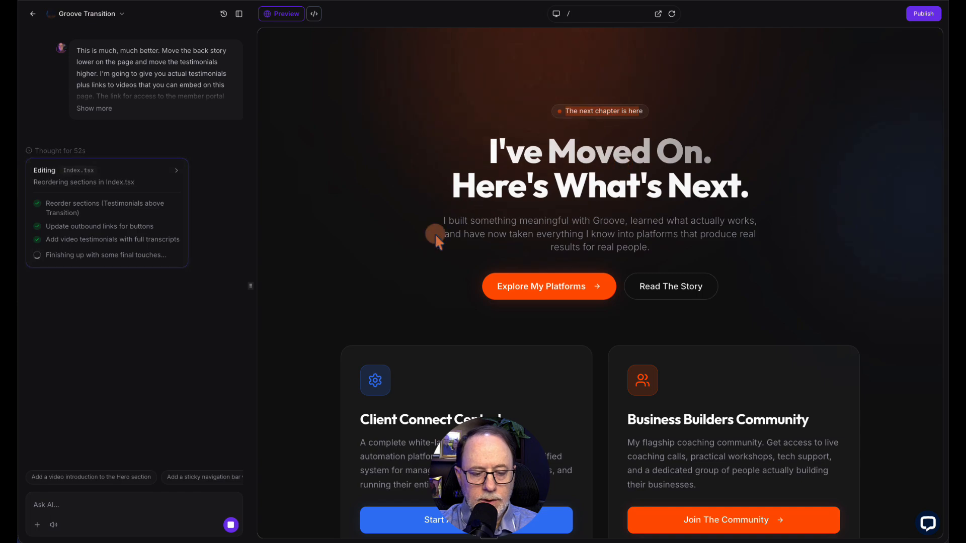
Ask the AI to replace testimonial transcripts with powerful pull quotes, play the videos in a modal, and add a talk-to-the-owner link to kevinstriteonline.com/book
scroll(435, 234, down, 8)
scroll(434, 233, down, 5)
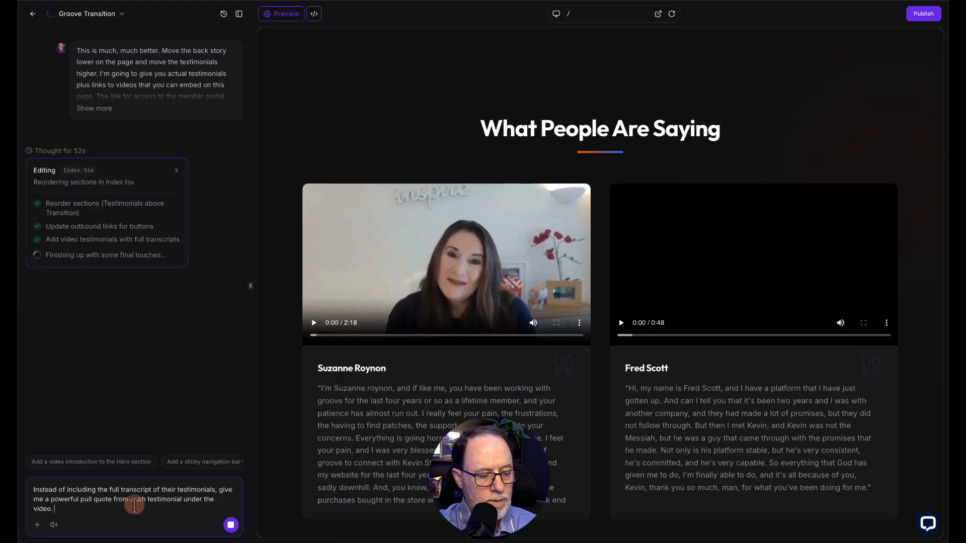
text(And implement a video playing modal for these videos.)
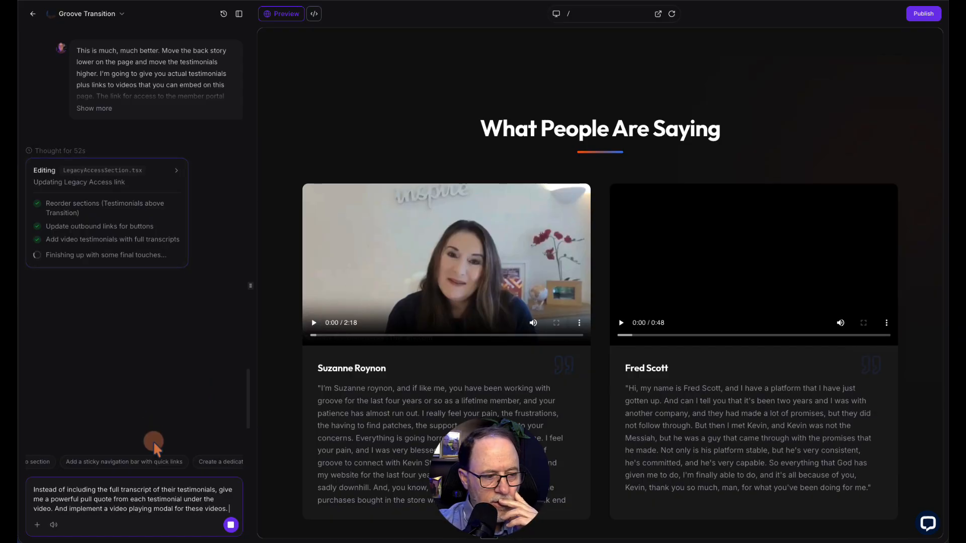
scroll(135, 461, left, 2)
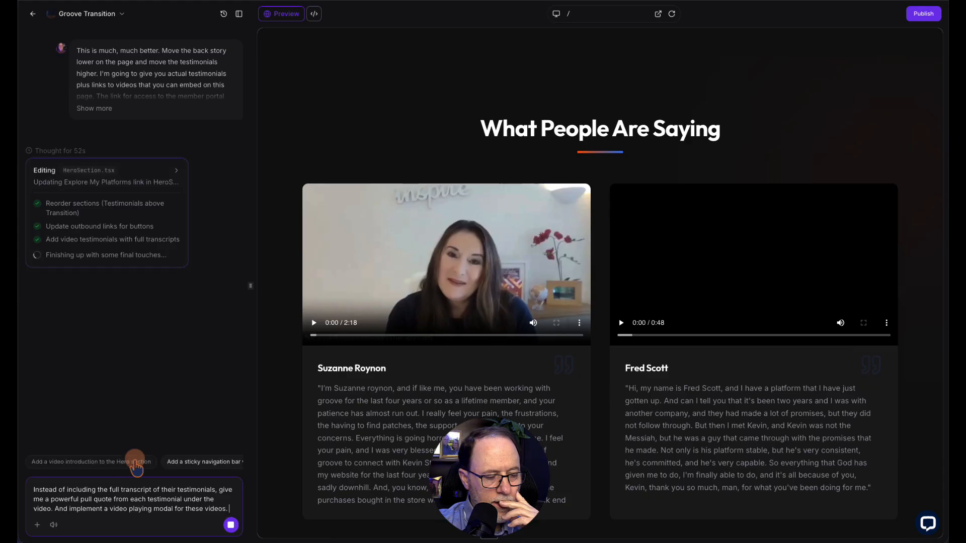
scroll(134, 462, right, 3)
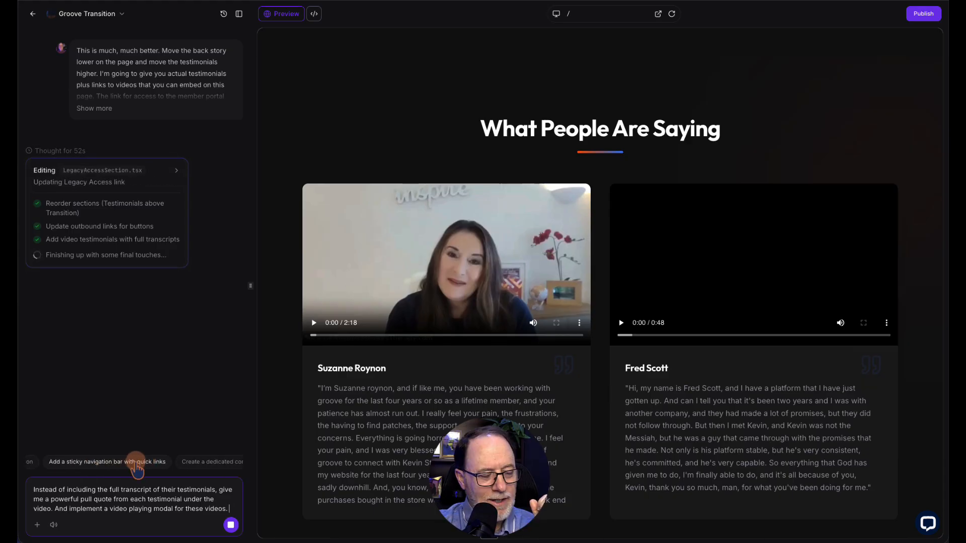
scroll(136, 461, right, 3)
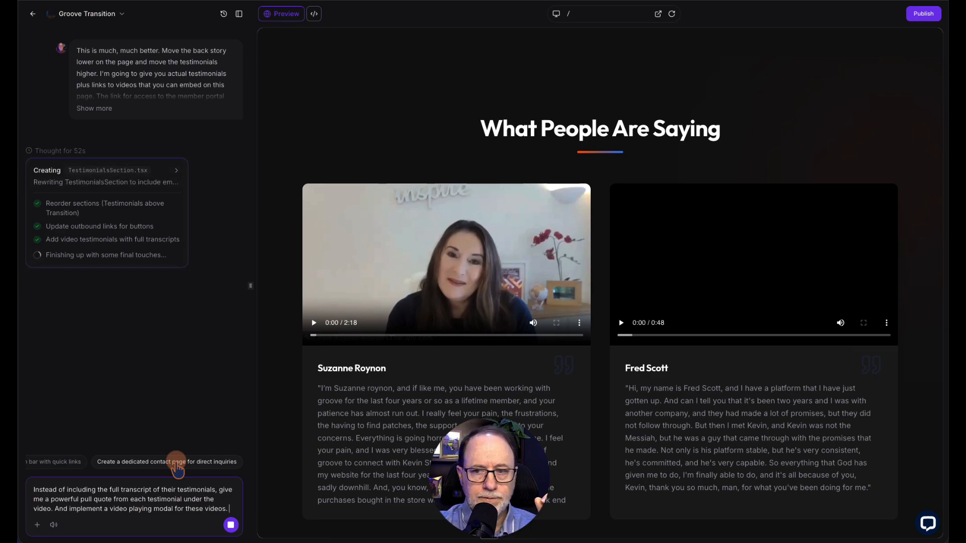
text(Also add a "Talk to Kevin" link which goes to kevinstriteonline.com/book)
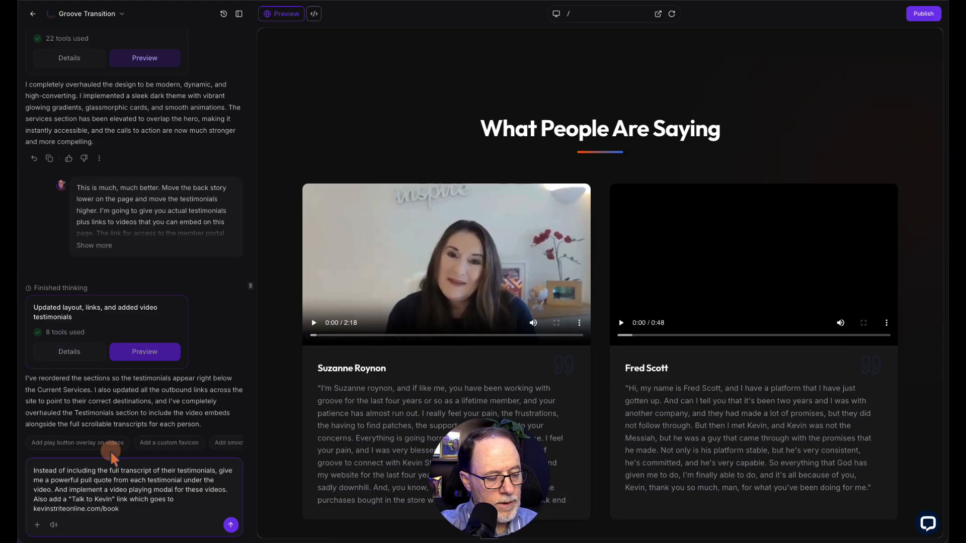
key(Return)
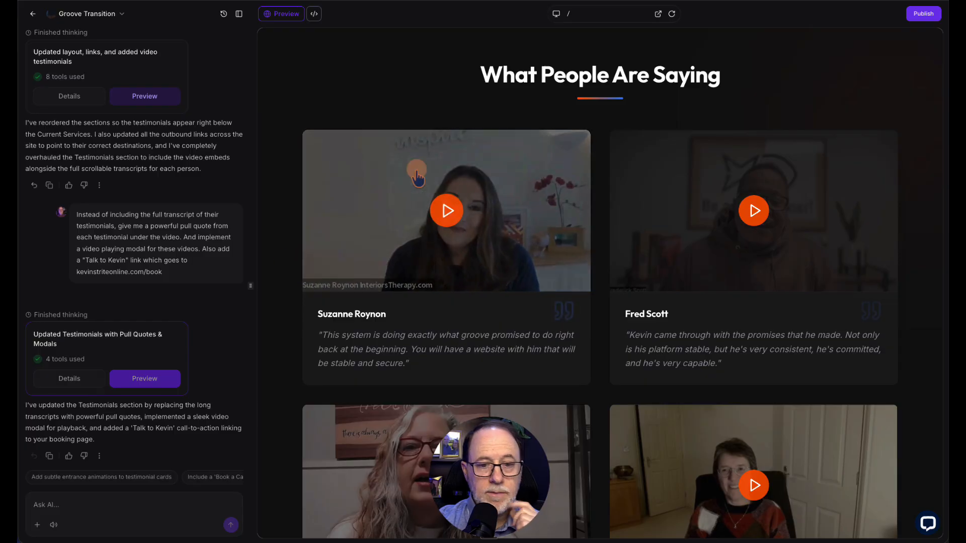
Review the updated page from the hero to the testimonials and test the second testimonial's video in its modal
scroll(437, 156, up, 15)
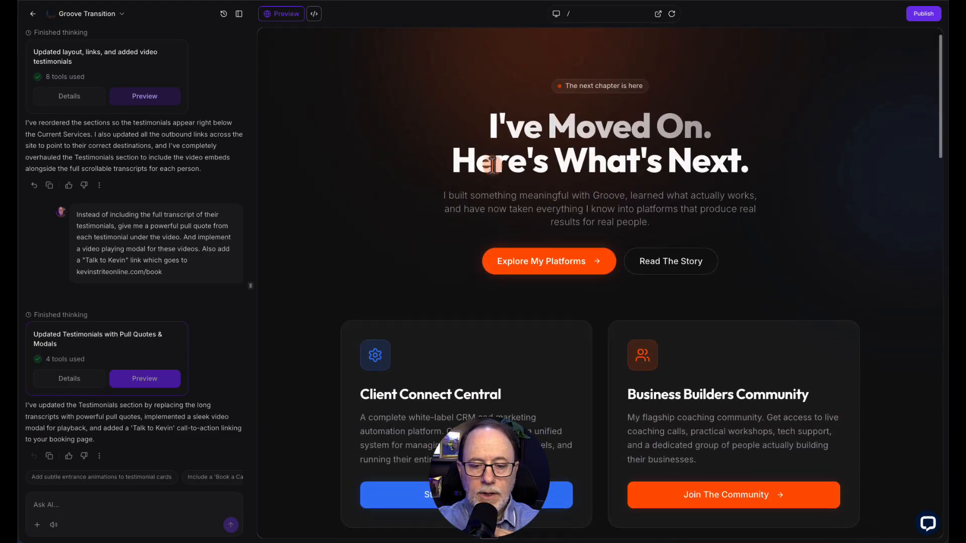
scroll(493, 161, down, 3)
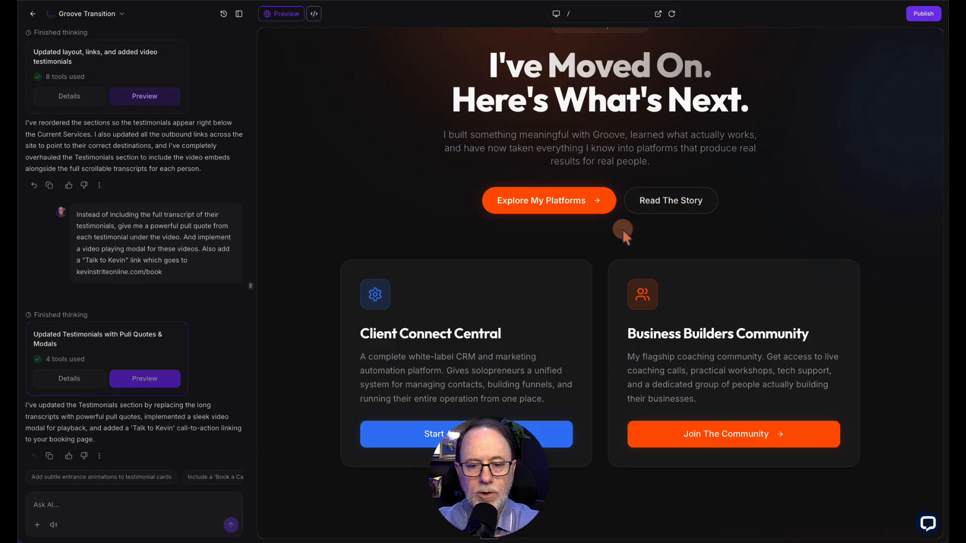
scroll(612, 229, down, 4)
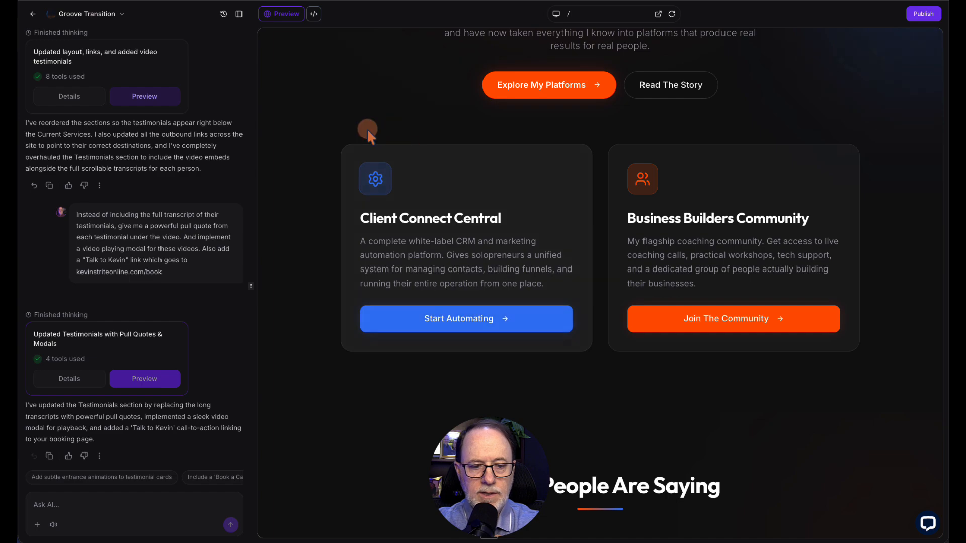
scroll(652, 437, down, 7)
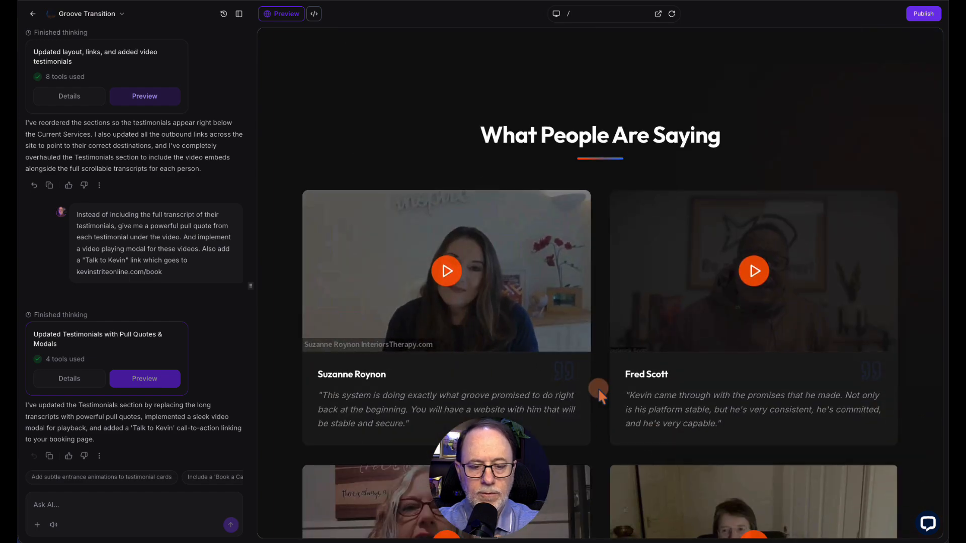
click(753, 272)
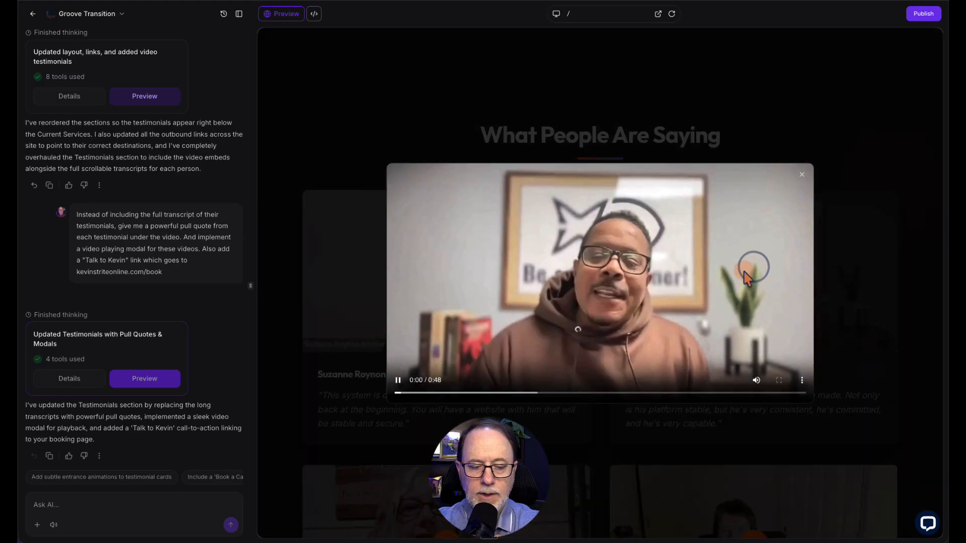
click(803, 175)
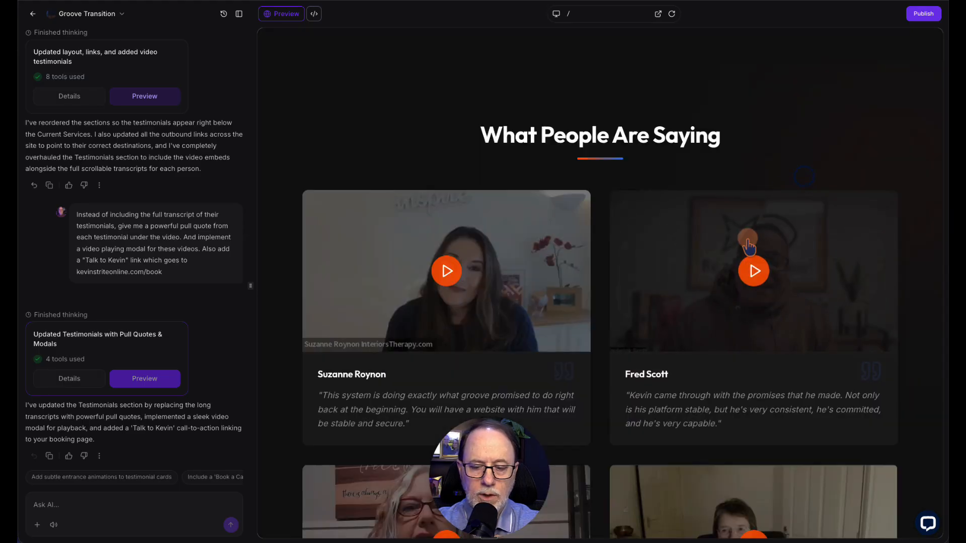
Check the remaining pull quotes, the booking call to action, the backstory, the member portal section and the footer
scroll(739, 270, down, 7)
scroll(739, 271, down, 5)
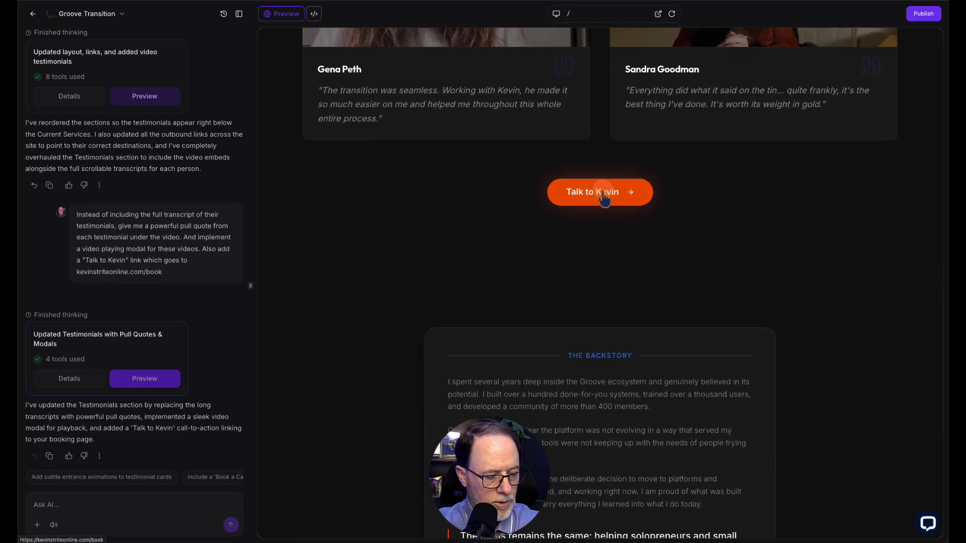
scroll(739, 260, down, 4)
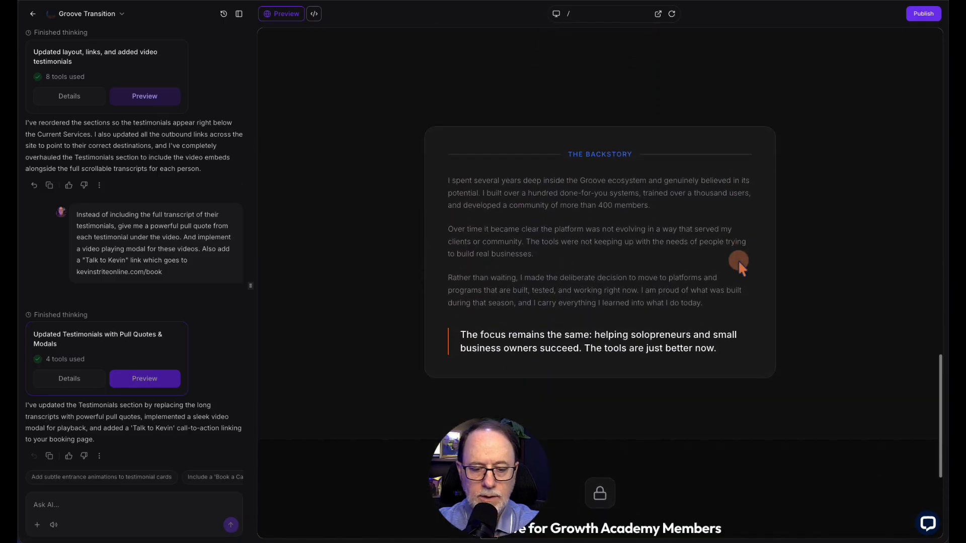
scroll(738, 261, down, 2)
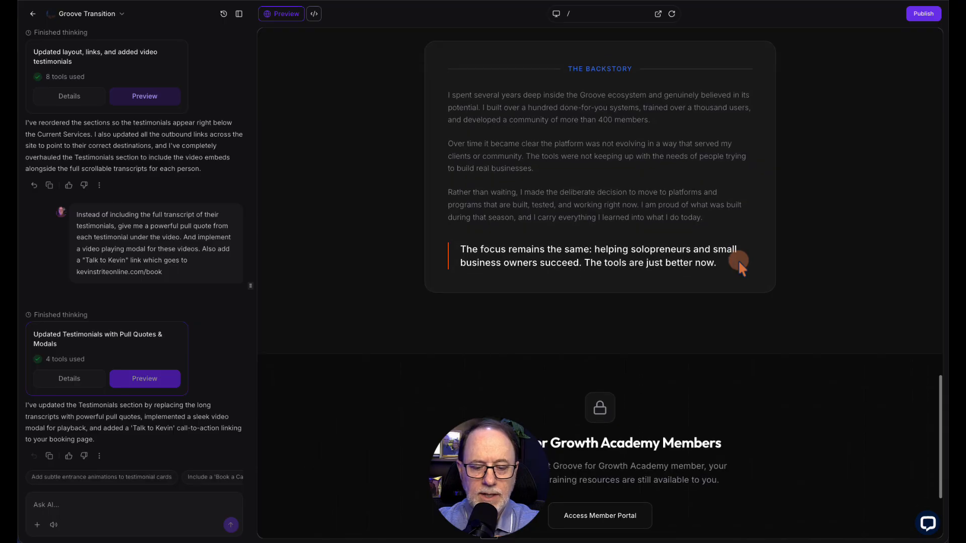
scroll(738, 260, down, 3)
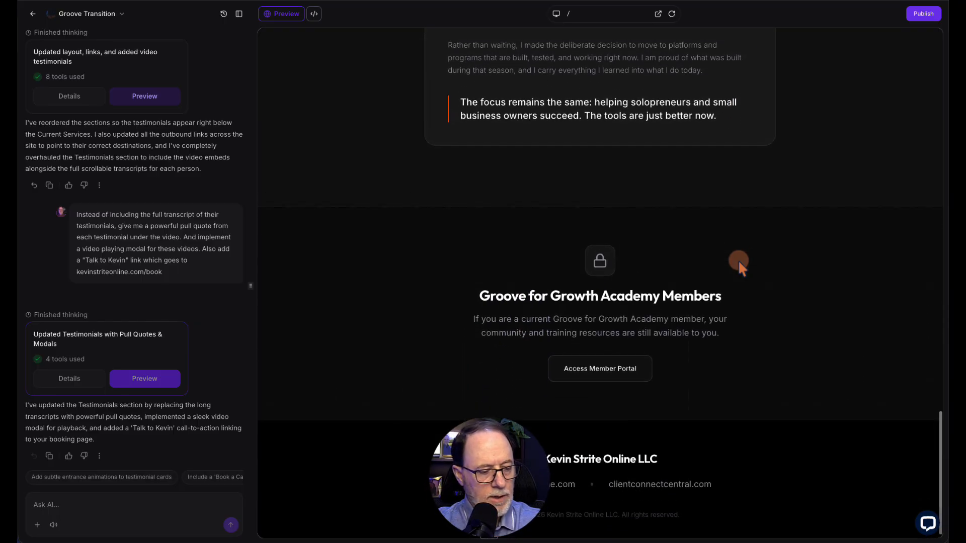
Have the AI add subtle entrance animations to the testimonial cards and look through its other suggested improvements
scroll(738, 260, up, 20)
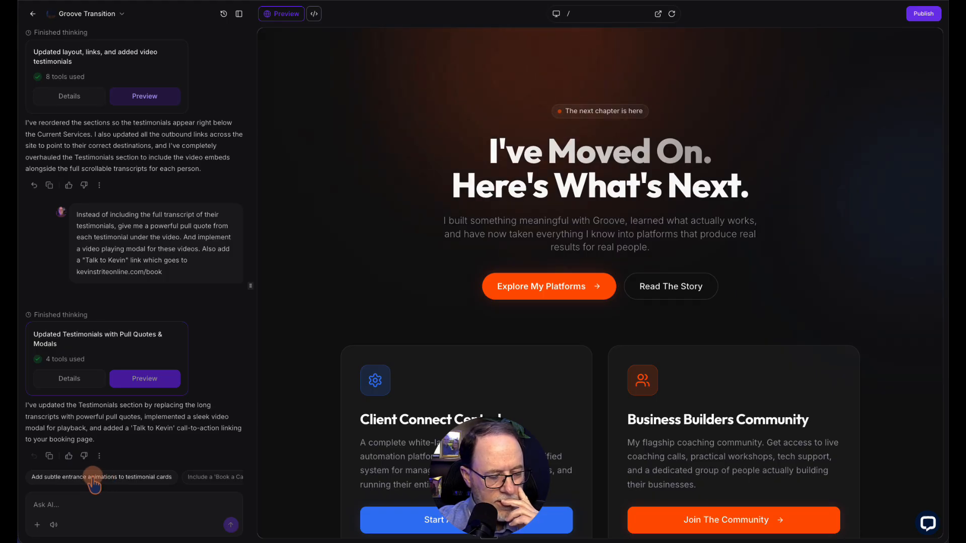
click(93, 478)
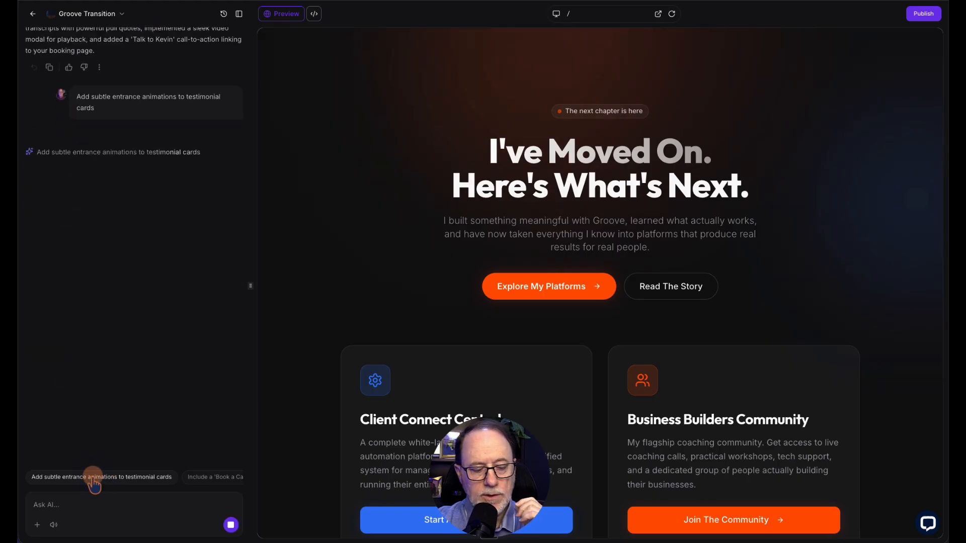
scroll(120, 476, right, 2)
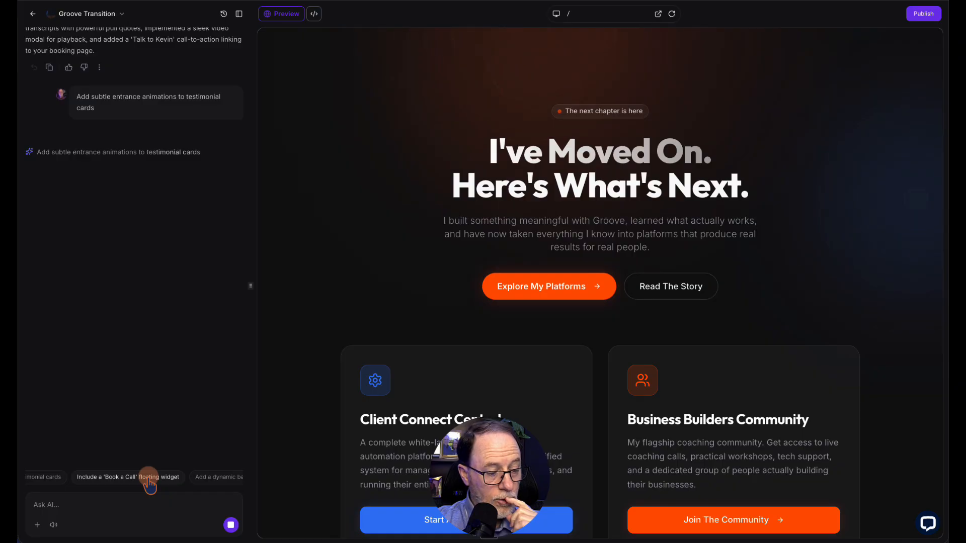
scroll(148, 478, right, 1)
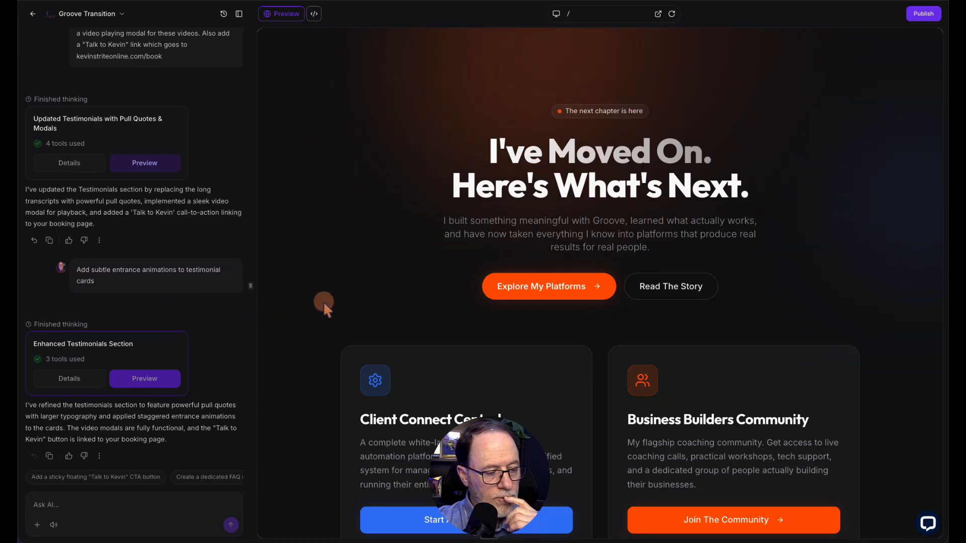
Review the page from the hero to the backstory, checking the testimonial cards' new entrance animations
scroll(323, 301, down, 3)
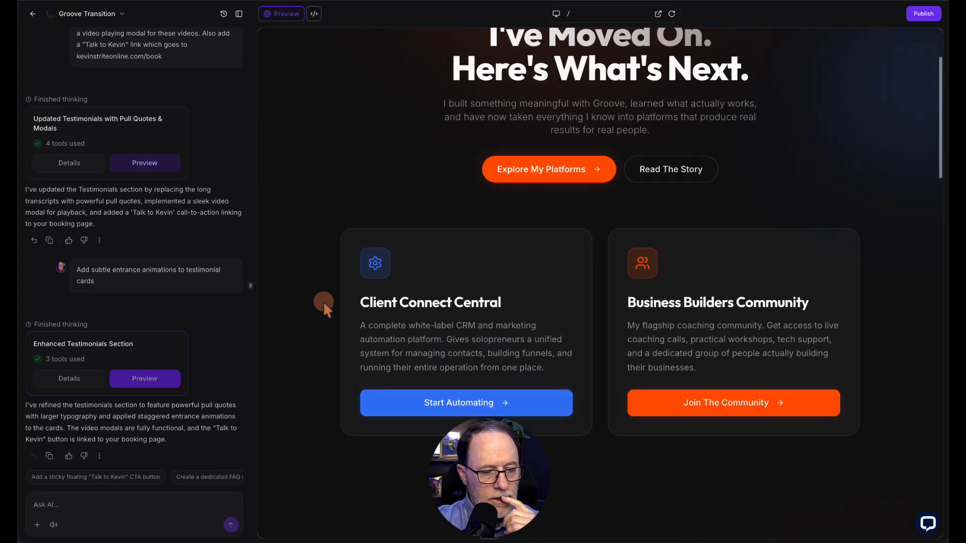
scroll(323, 301, down, 1)
scroll(323, 301, up, 3)
scroll(323, 301, down, 9)
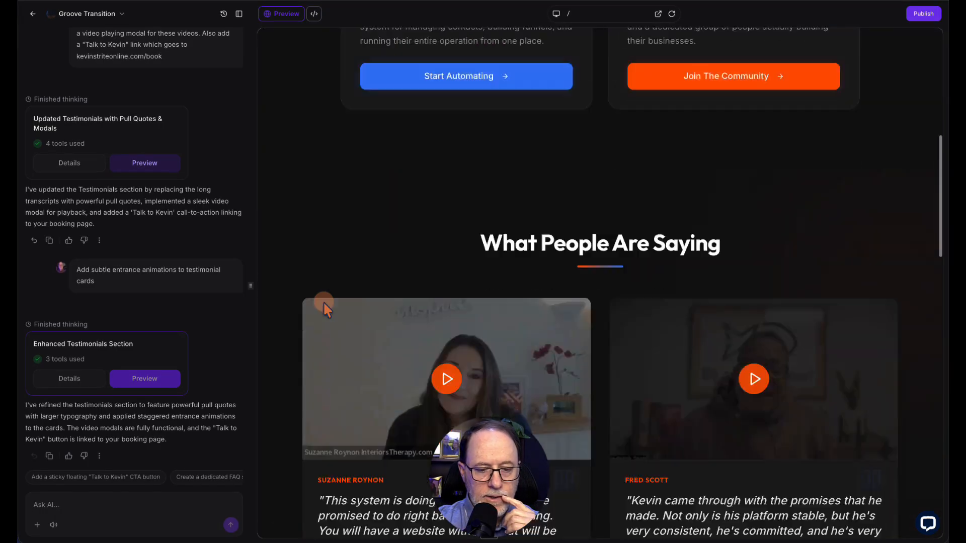
scroll(324, 305, down, 7)
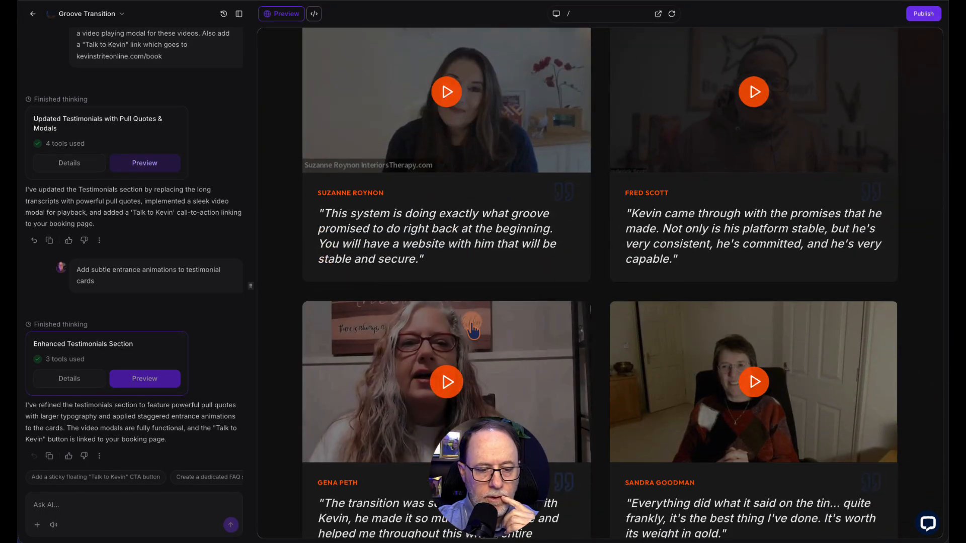
scroll(472, 329, down, 12)
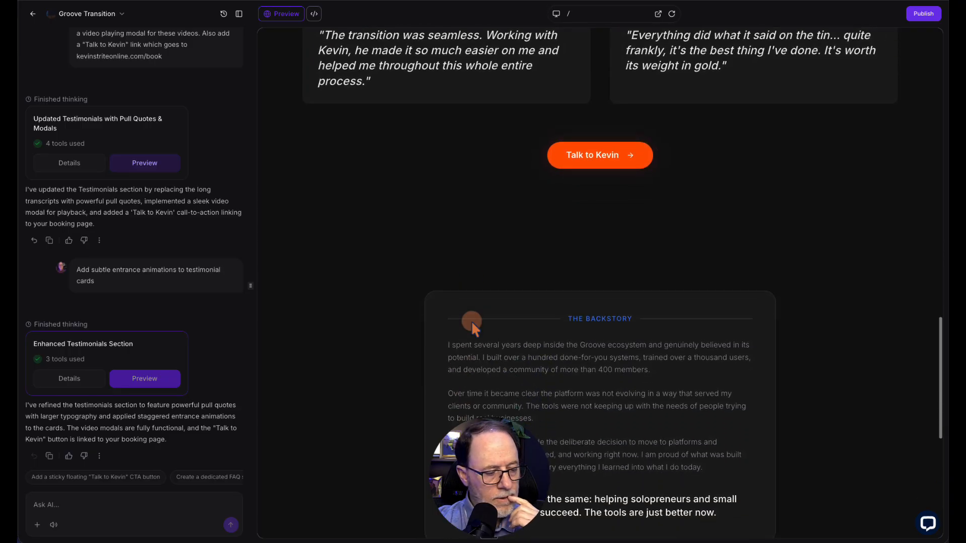
scroll(471, 321, down, 2)
scroll(471, 321, up, 20)
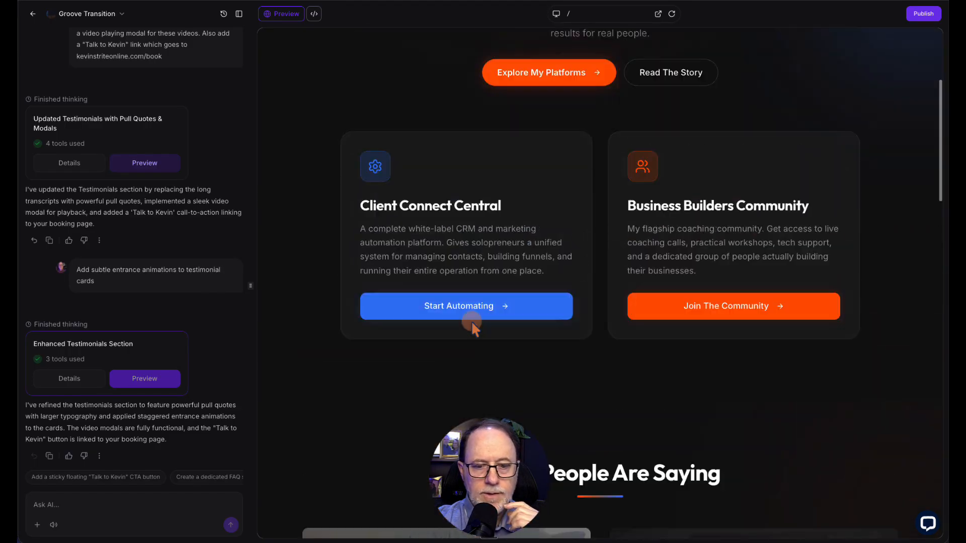
scroll(471, 321, up, 4)
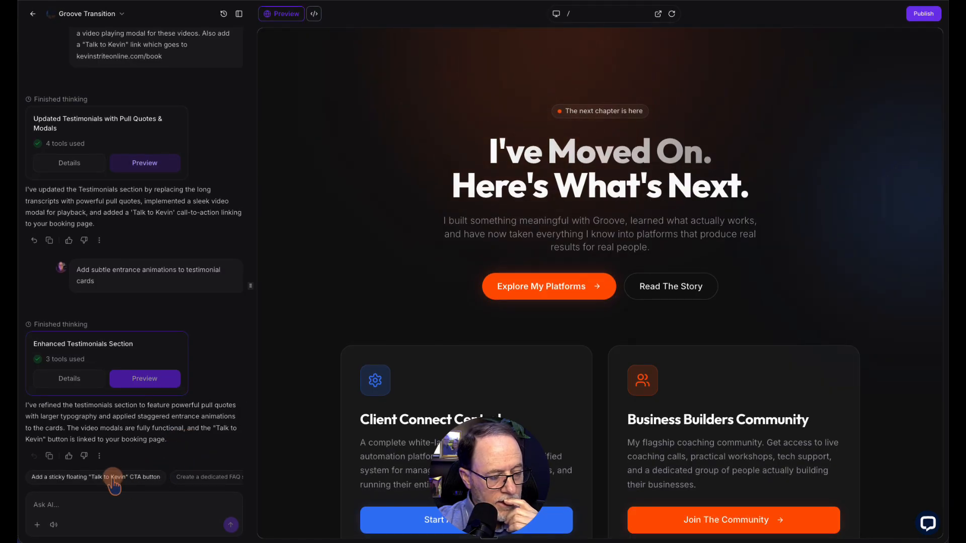
Ask the AI for a sticky floating booking CTA button, a subtle hero background pattern, and a sticky header with just the important links
scroll(166, 479, right, 3)
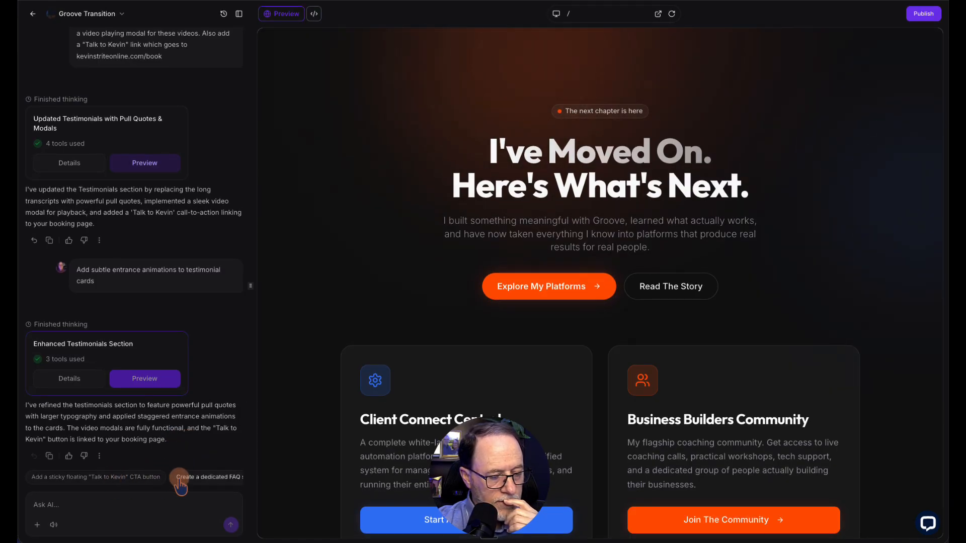
scroll(179, 482, right, 3)
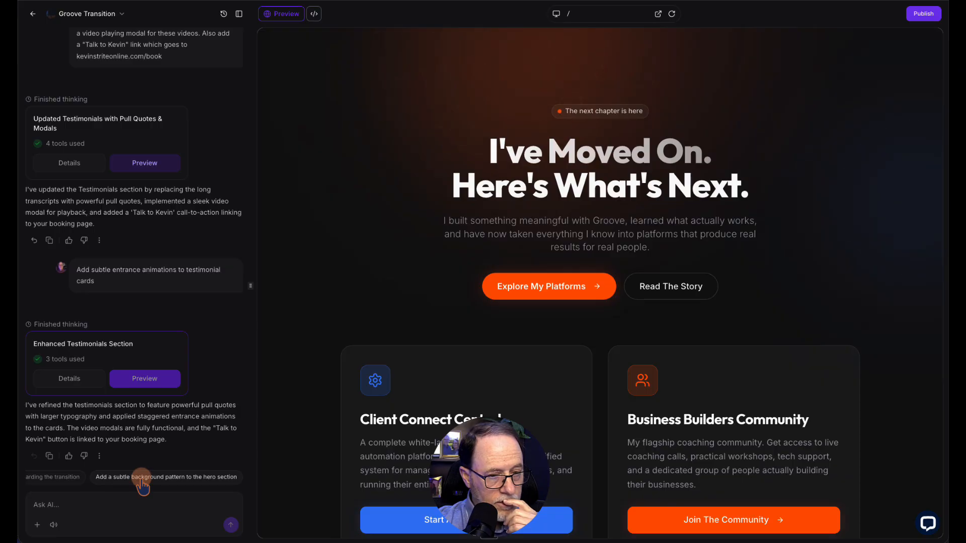
click(119, 503)
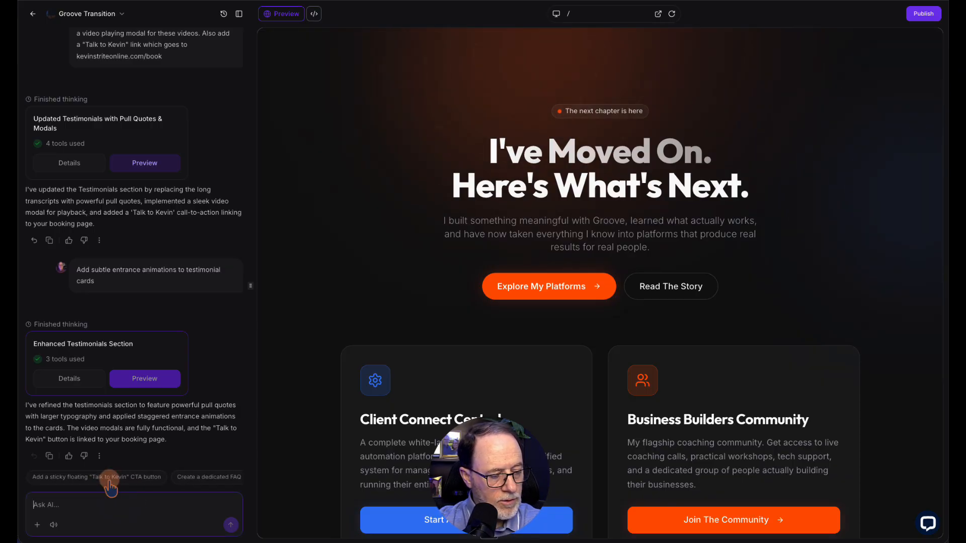
click(108, 479)
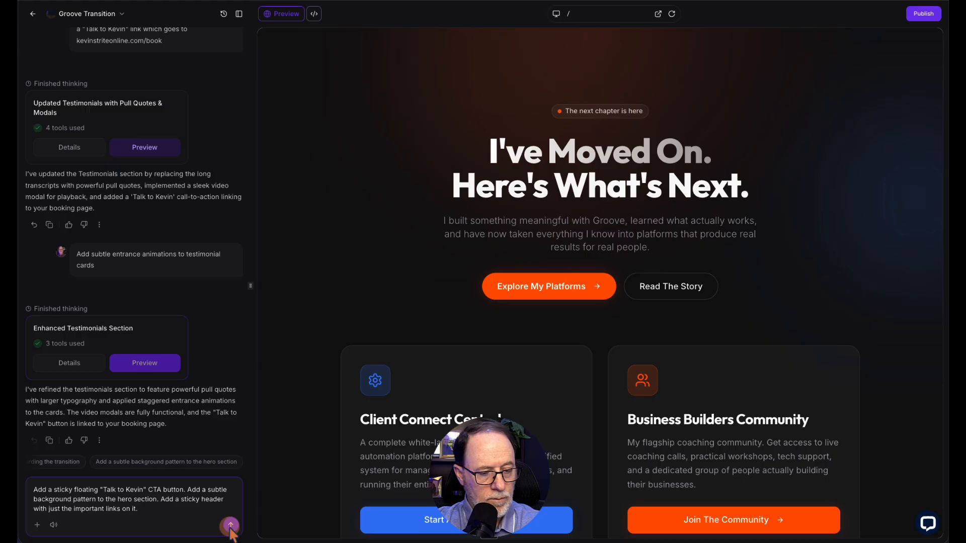
click(230, 526)
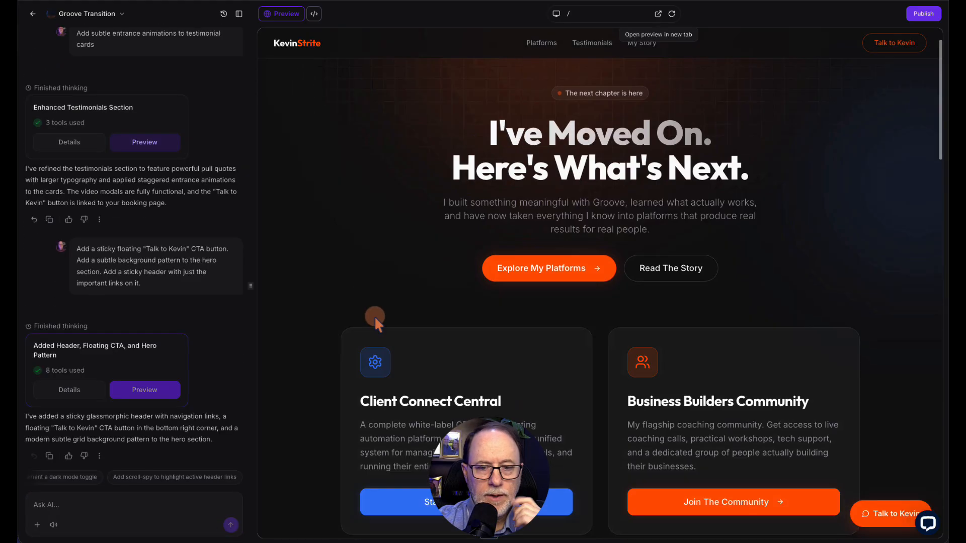
Check the sticky header, floating booking button and hero background pattern while reviewing the page down to the member section
scroll(374, 316, down, 3)
scroll(374, 316, down, 3)
scroll(375, 316, up, 7)
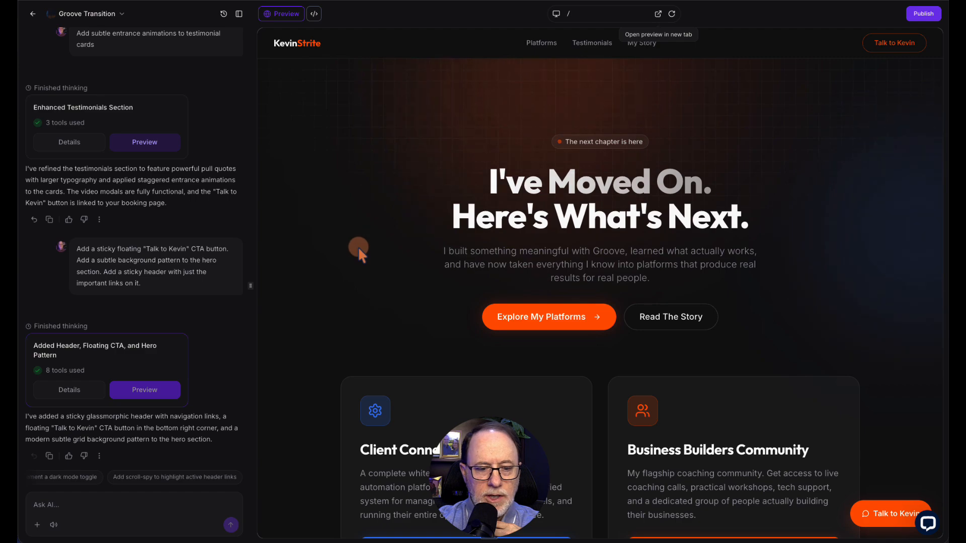
scroll(358, 247, down, 10)
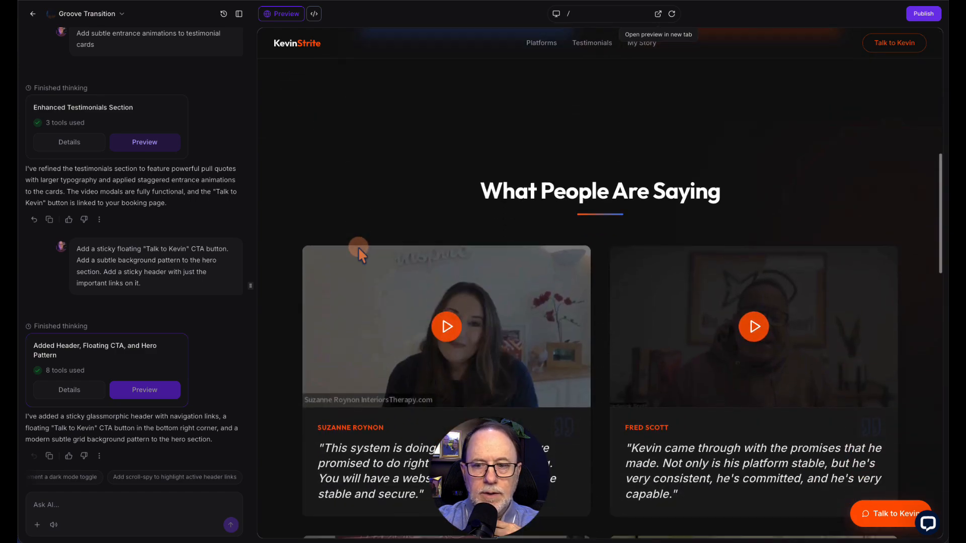
scroll(358, 246, down, 2)
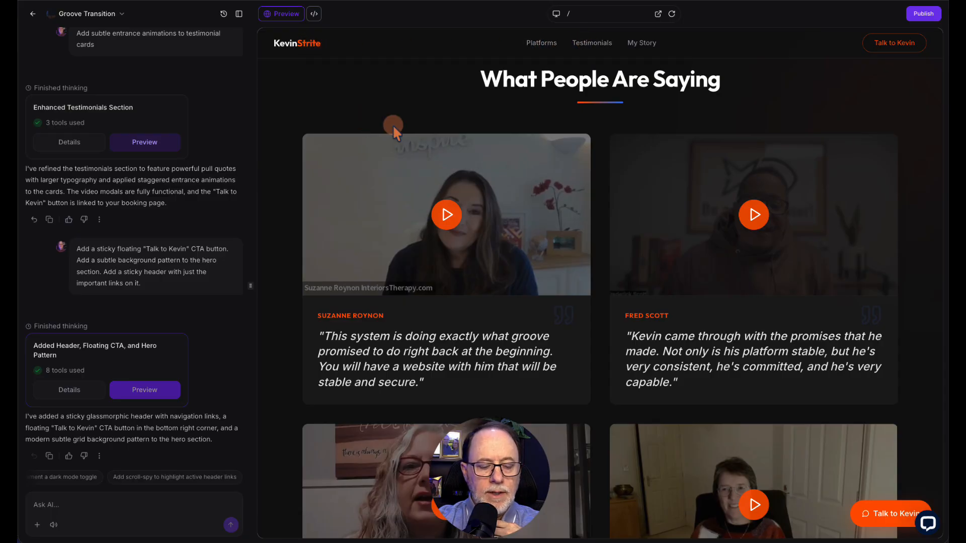
scroll(392, 125, down, 15)
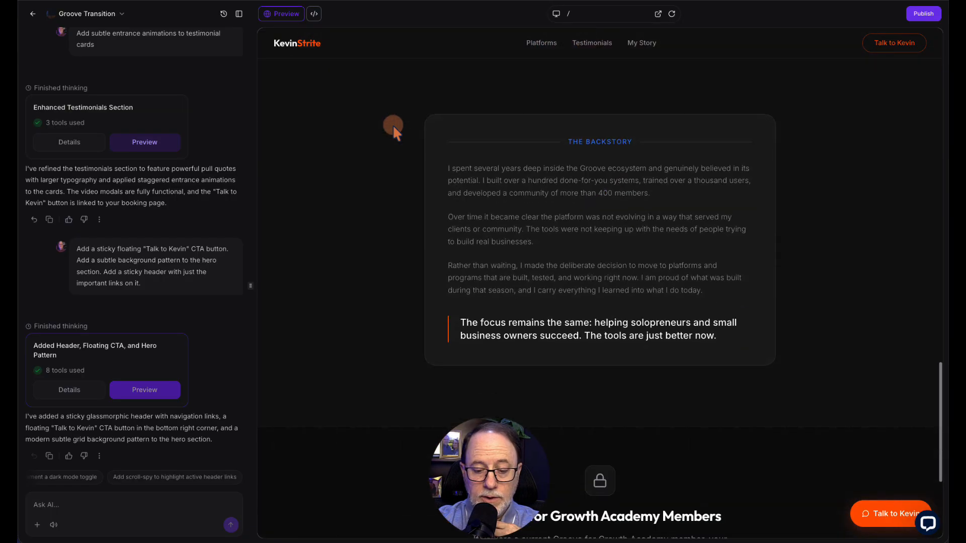
scroll(392, 125, up, 12)
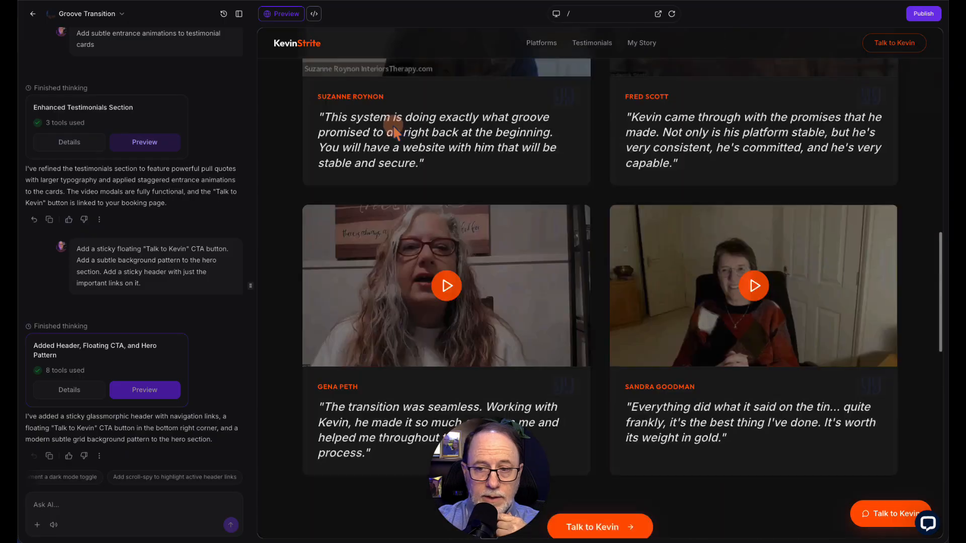
scroll(392, 125, up, 15)
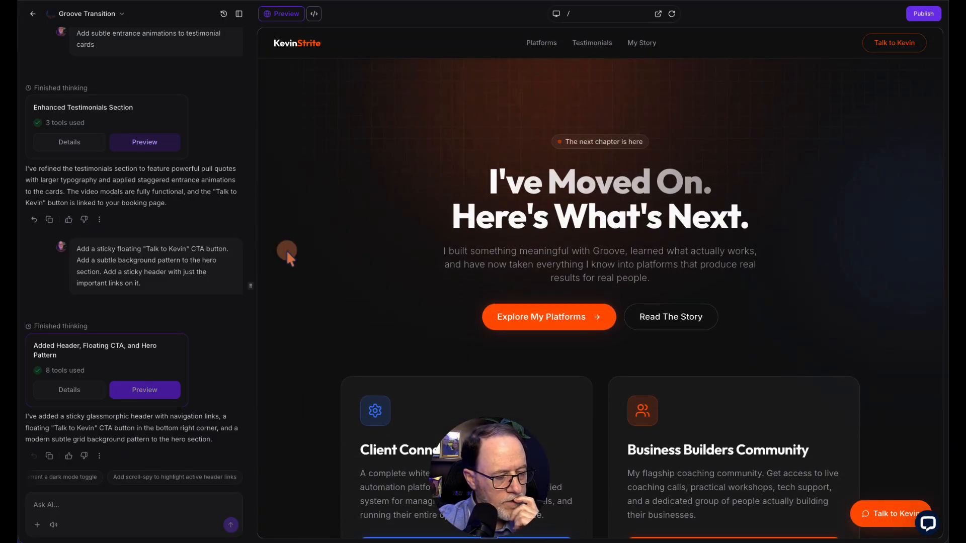
Look through the AI's suggested follow-up improvements, including hover animations, a dark mode toggle and scroll-spy header links
scroll(139, 476, left, 3)
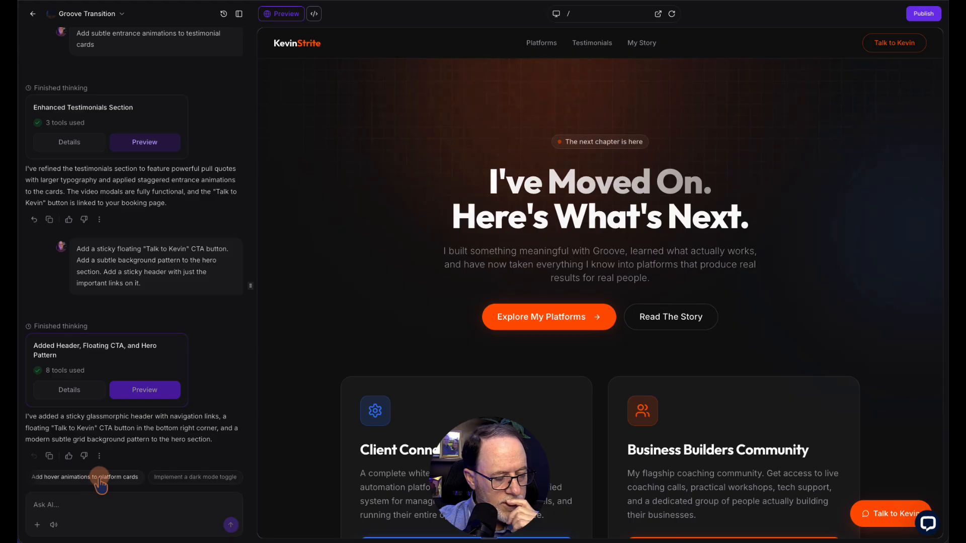
scroll(101, 484, right, 3)
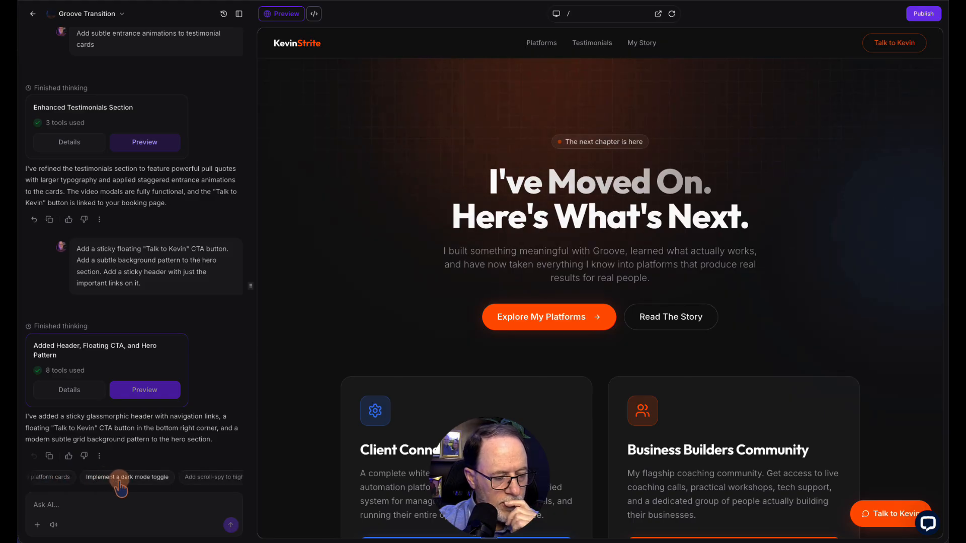
scroll(121, 487, right, 3)
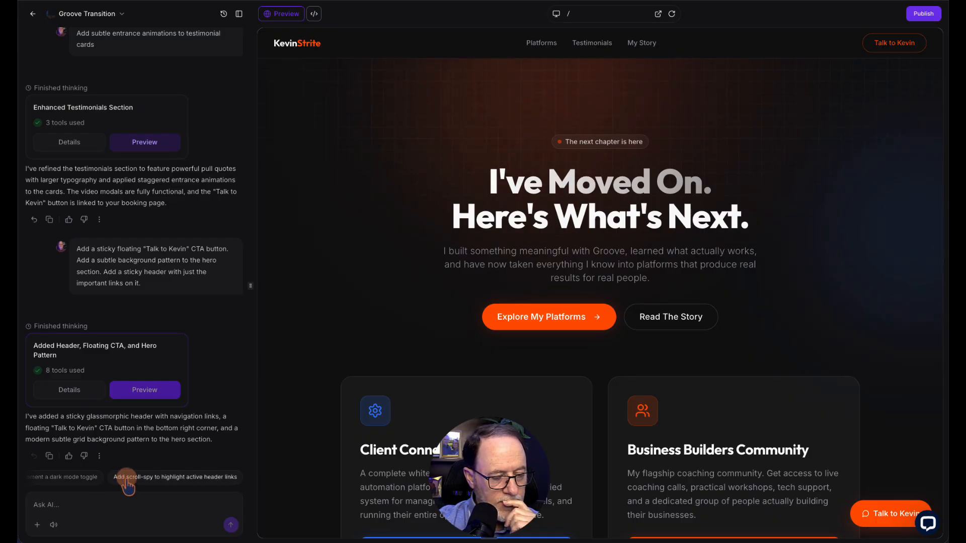
scroll(129, 486, left, 5)
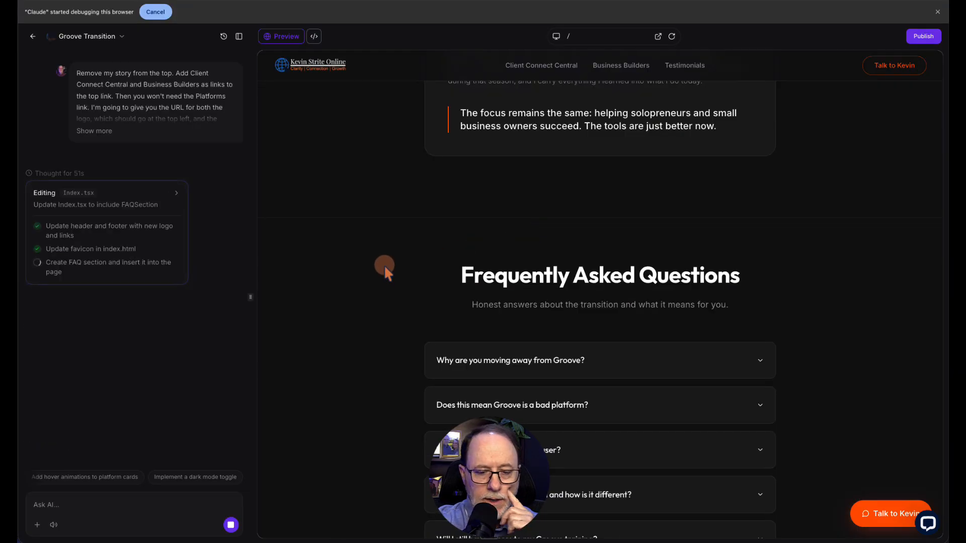
Check the revised header logo and links, the hero, the two platform cards and the testimonials
scroll(385, 265, up, 20)
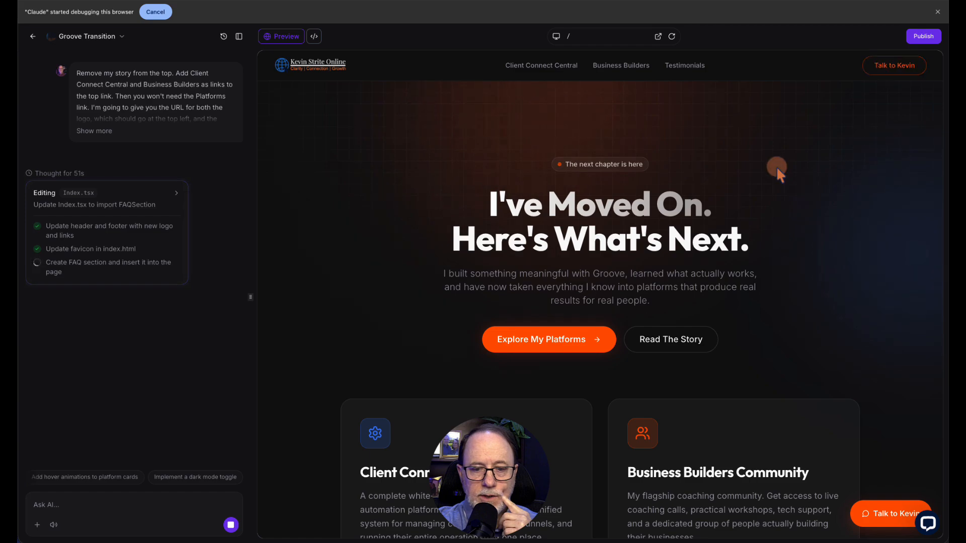
scroll(779, 173, down, 2)
scroll(777, 166, down, 1)
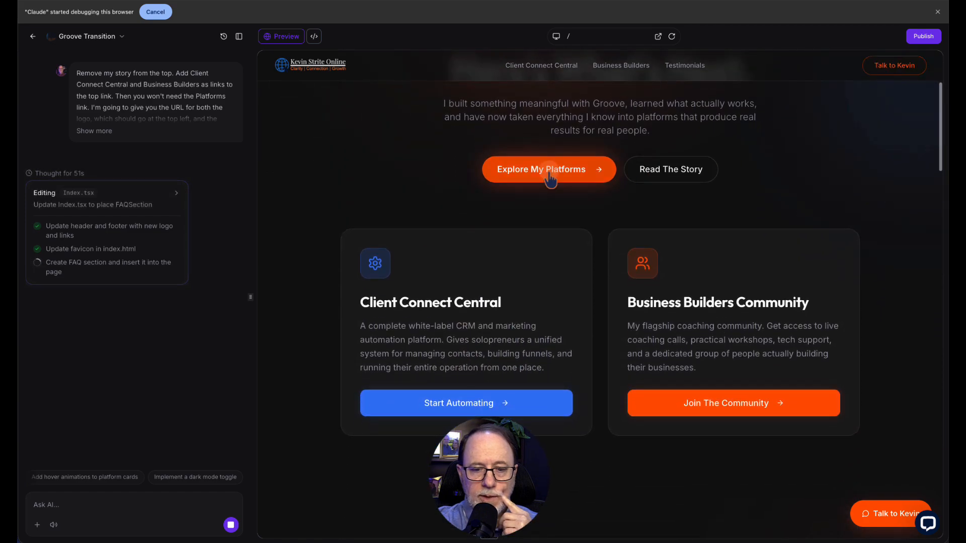
scroll(687, 200, down, 4)
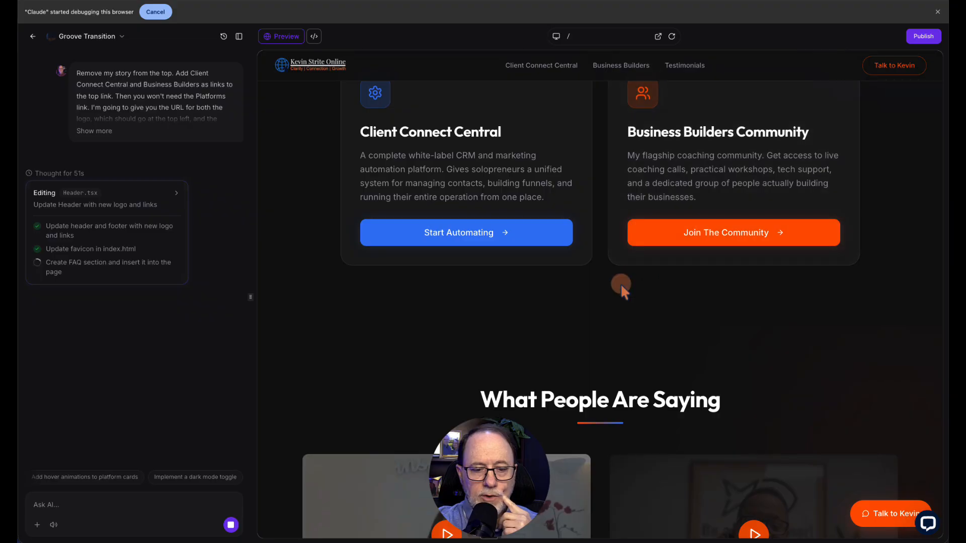
scroll(620, 283, down, 3)
scroll(620, 289, down, 15)
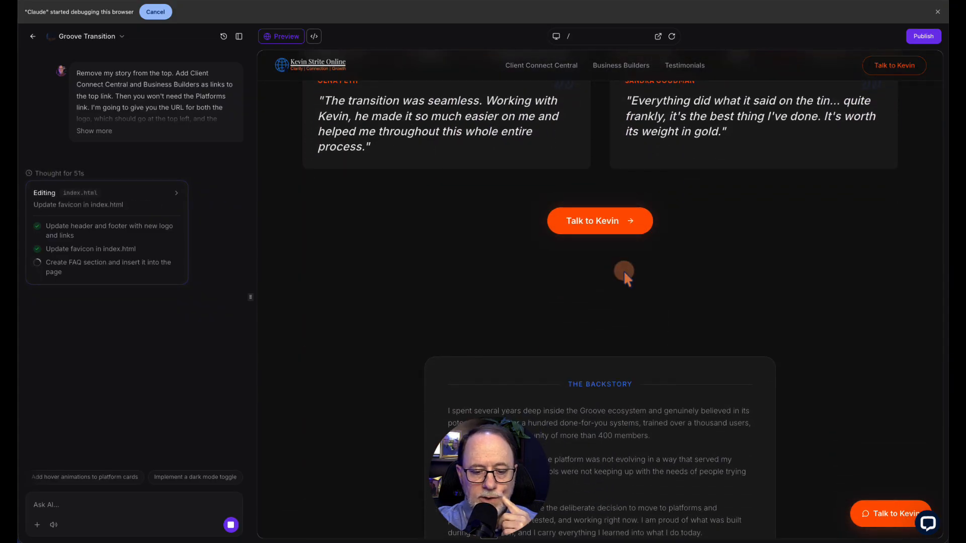
Examine the backstory's closing statement and the new Frequently Asked Questions section below it
scroll(622, 270, down, 4)
scroll(623, 270, down, 4)
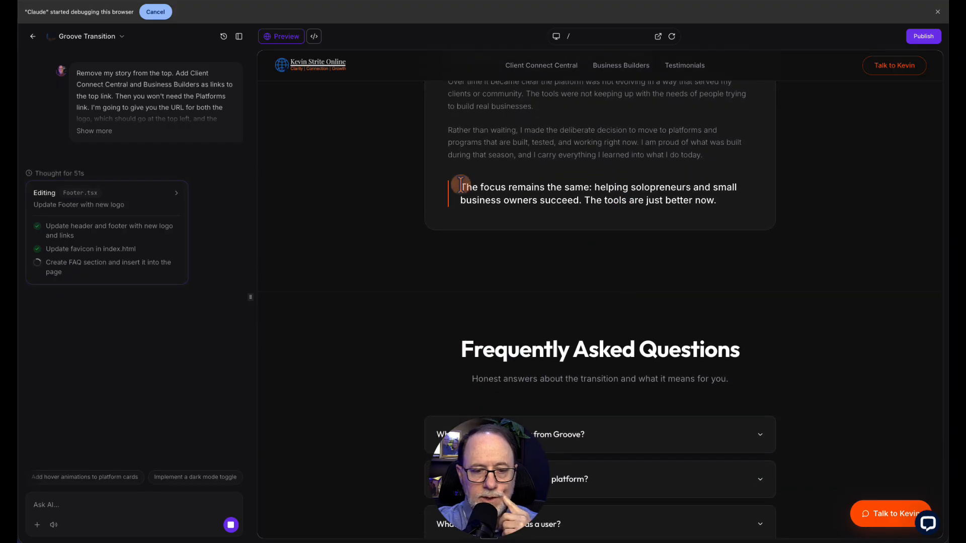
drag(461, 187, 613, 240)
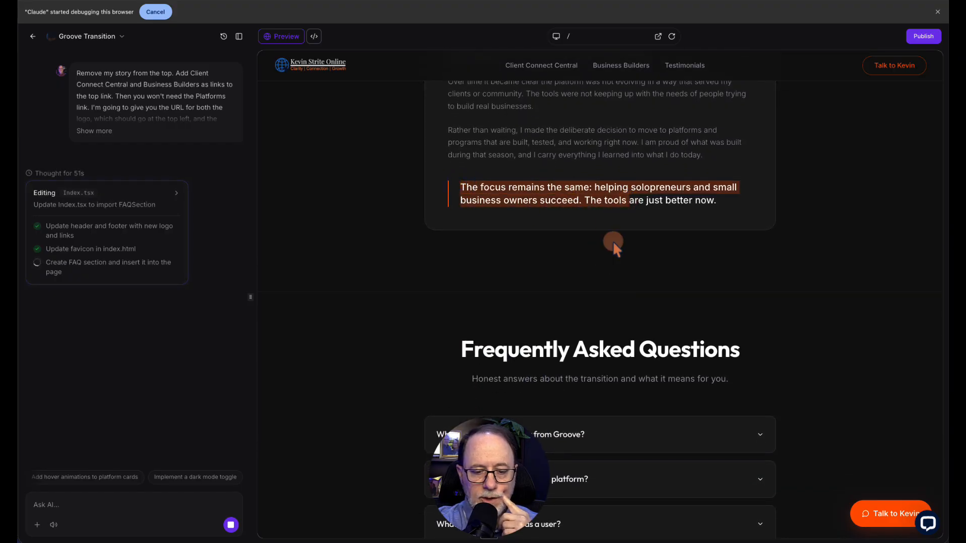
scroll(613, 241, down, 4)
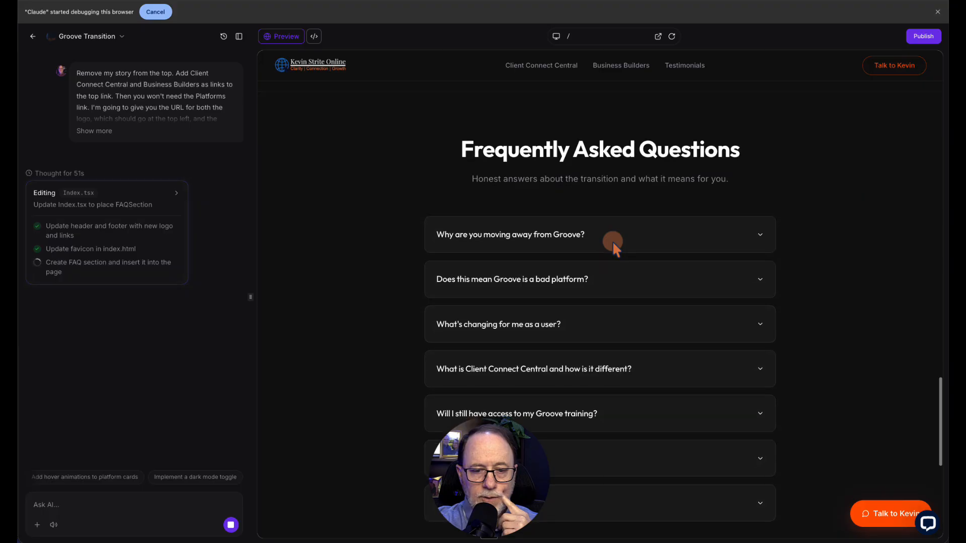
scroll(613, 241, down, 7)
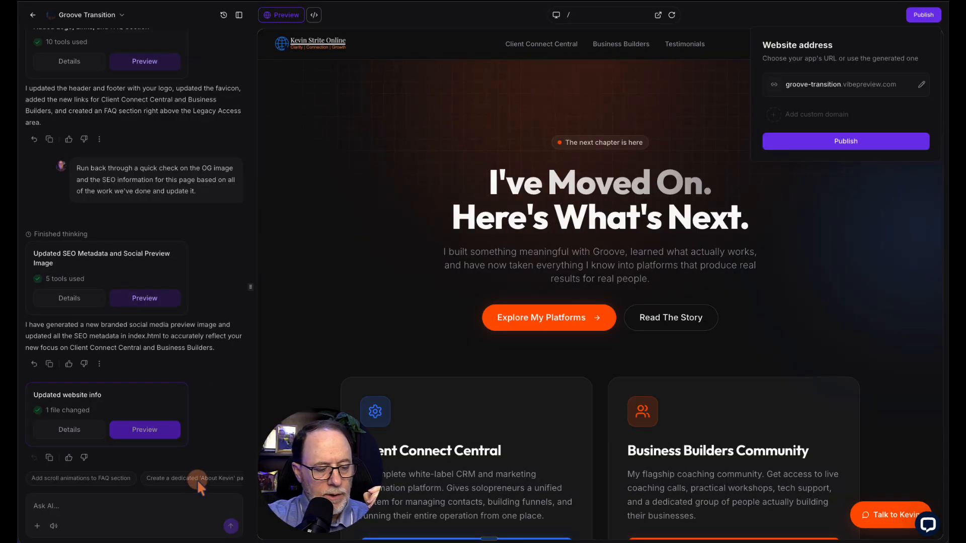
Start publishing the page at the generated address groove-transition.vibepreview.com and proceed to its website info
click(165, 469)
scroll(179, 481, right, 5)
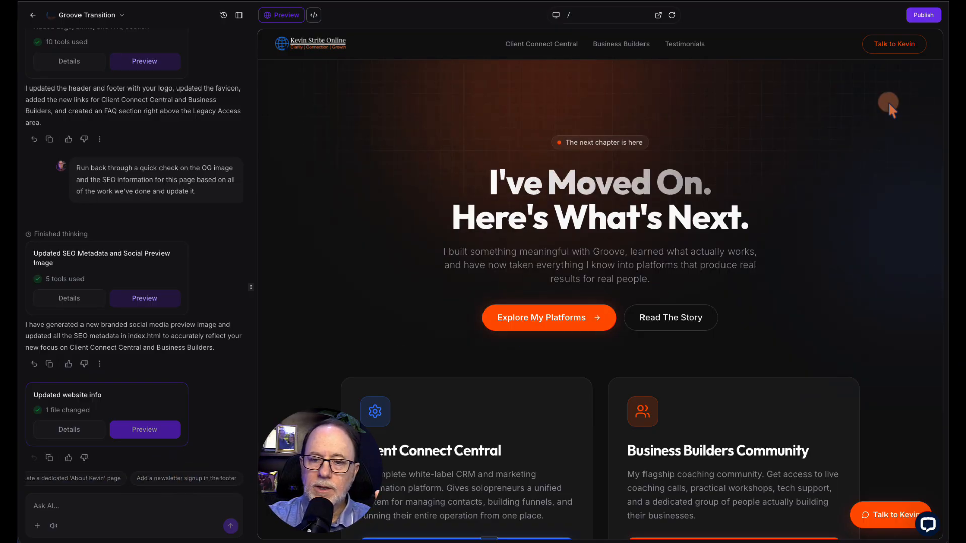
click(923, 16)
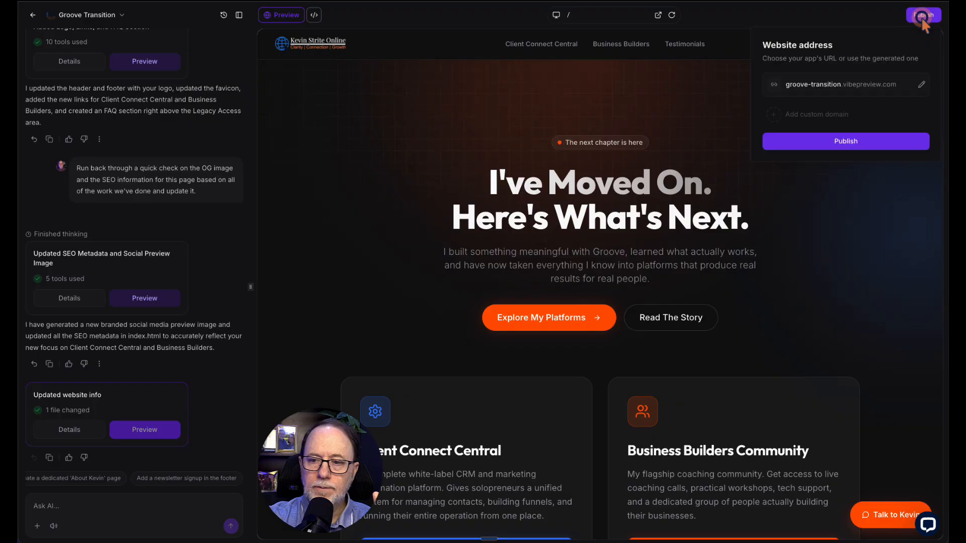
click(787, 84)
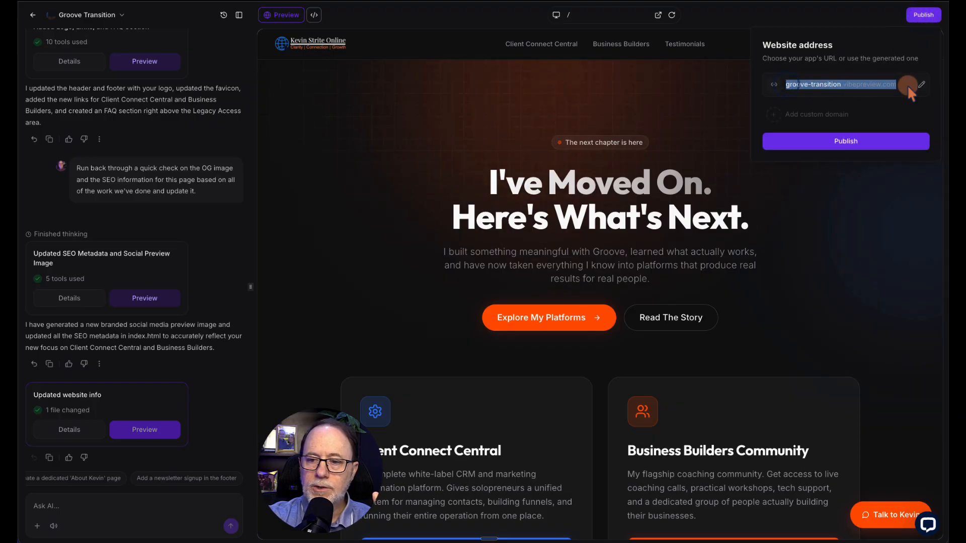
click(846, 85)
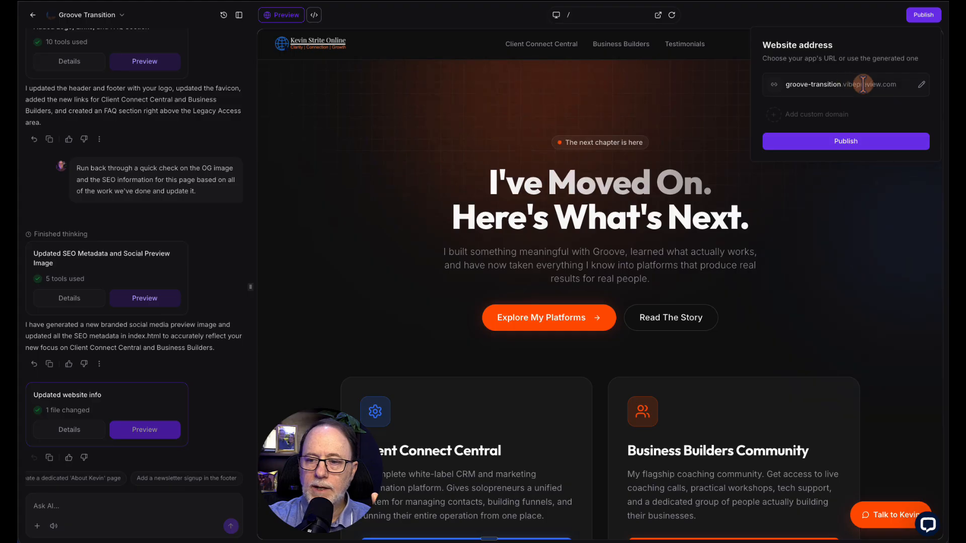
drag(841, 84, 800, 85)
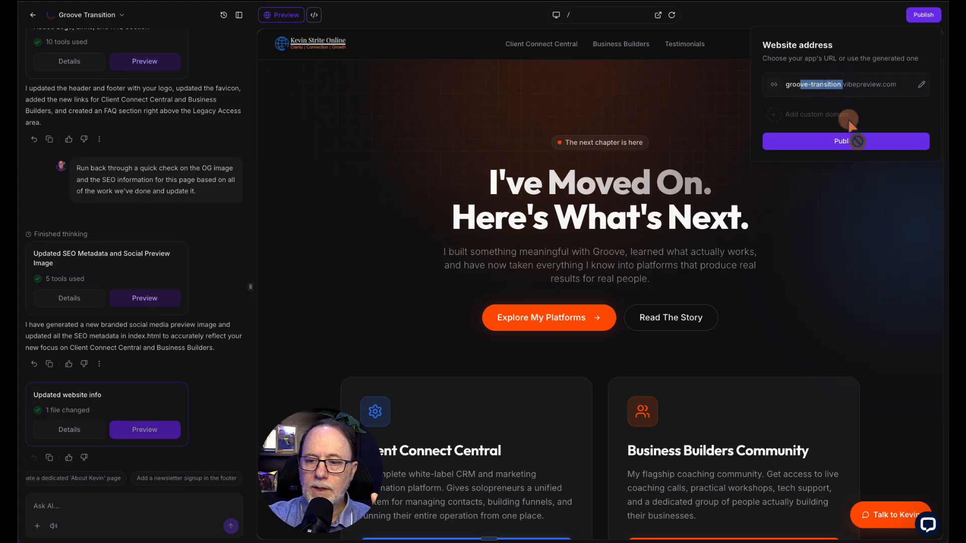
click(870, 143)
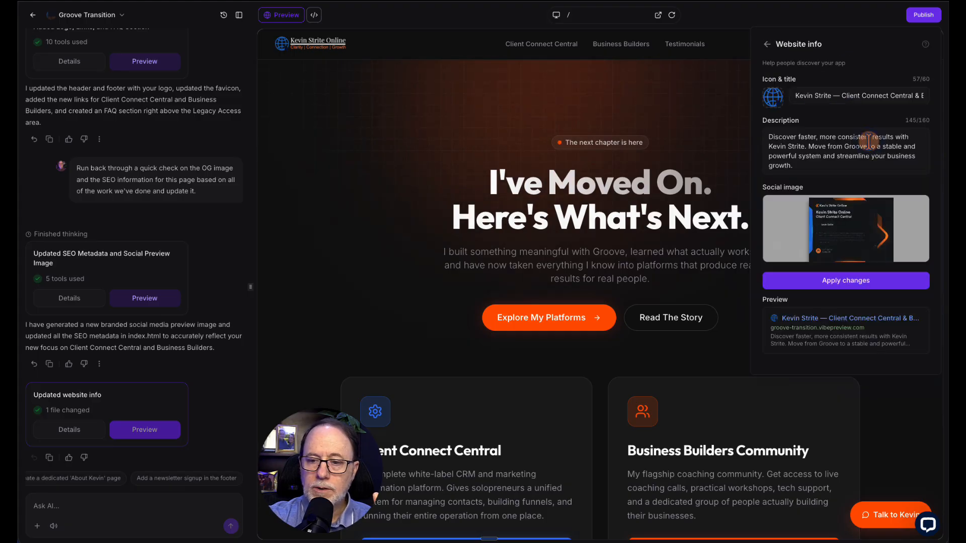
Apply the website info with its title, description and social image, and publish the page at groove-transition.vibepreview.com
mouse_move(841, 222)
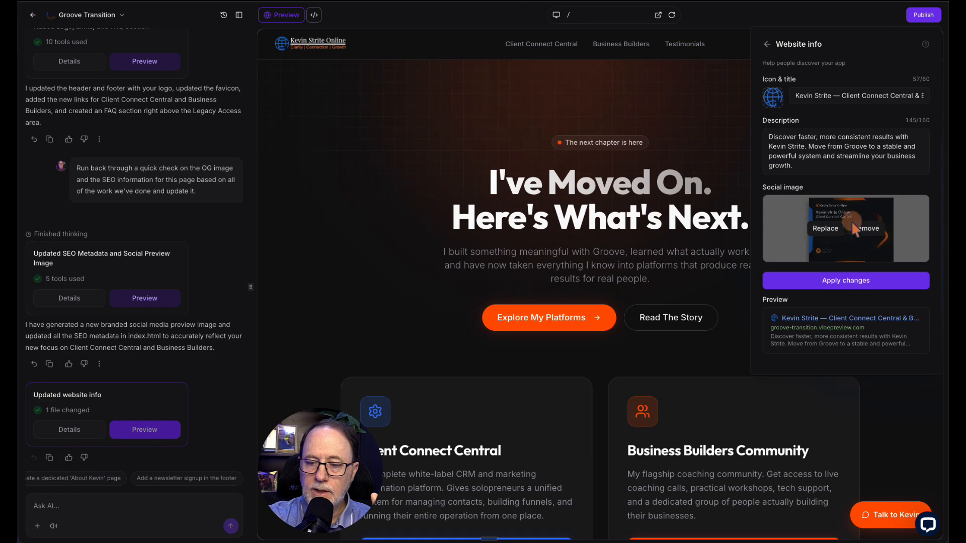
click(854, 284)
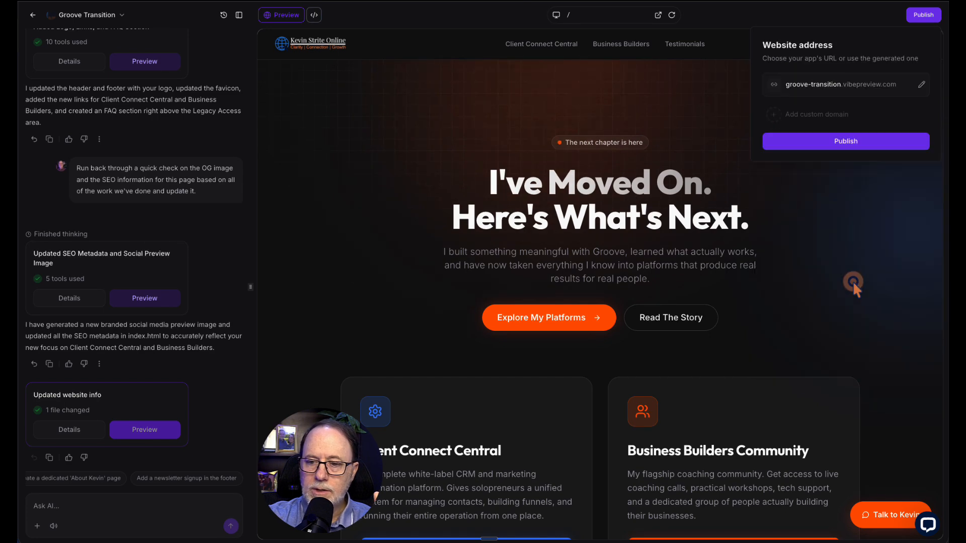
click(847, 143)
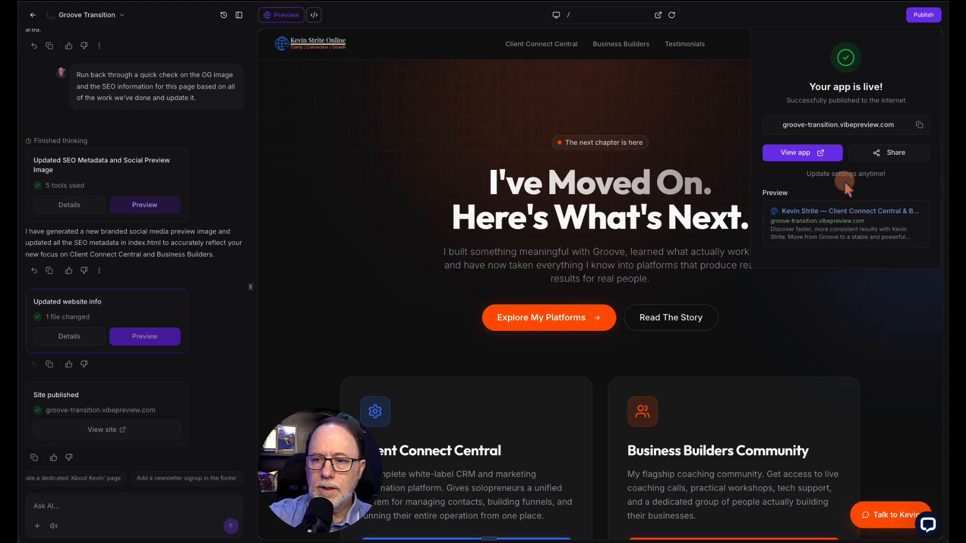
Open the published page and look through its video testimonials, FAQ and Groove for Growth Academy Members section
click(820, 151)
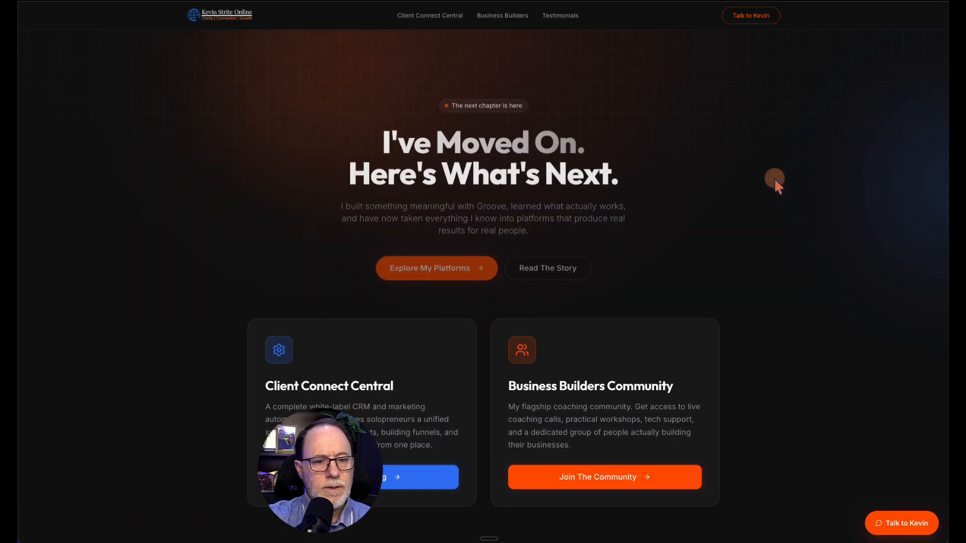
scroll(711, 243, down, 8)
scroll(712, 243, down, 20)
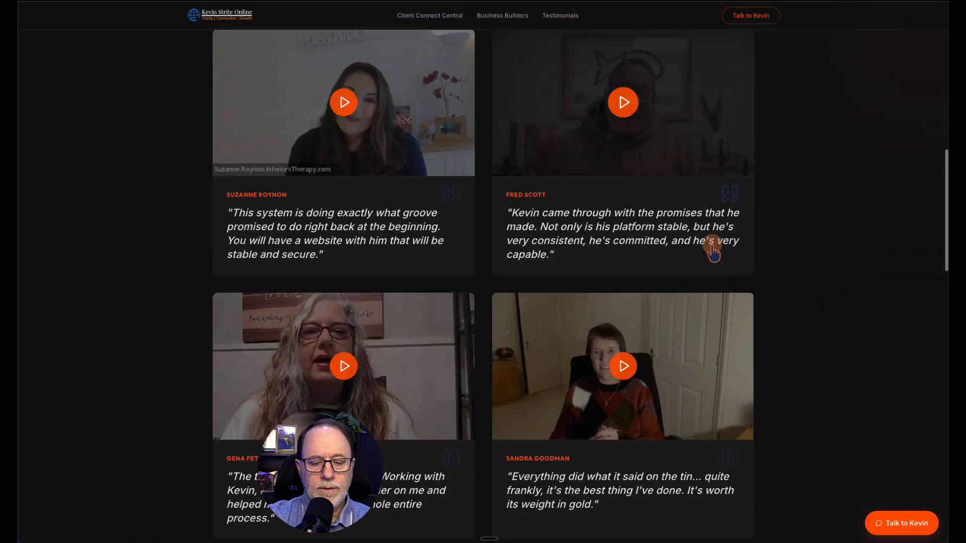
scroll(712, 244, down, 8)
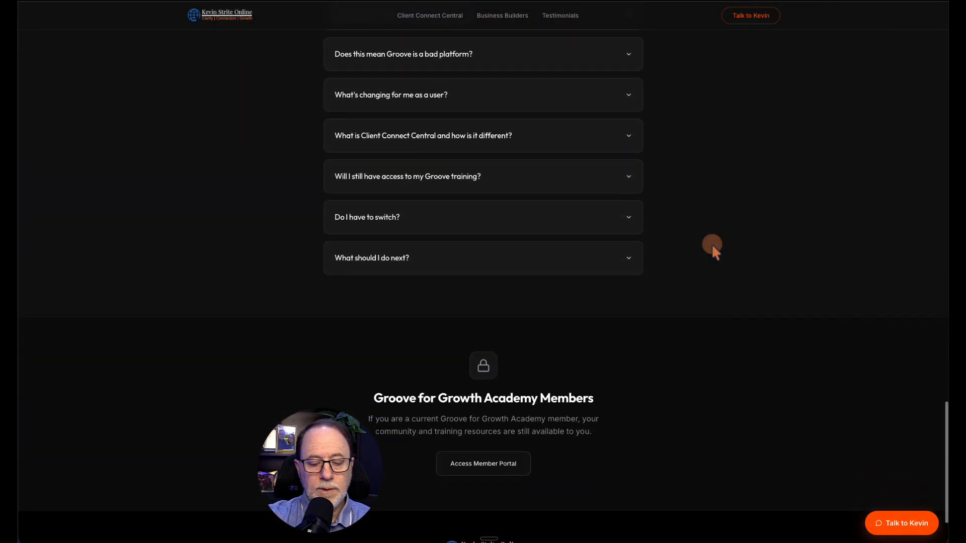